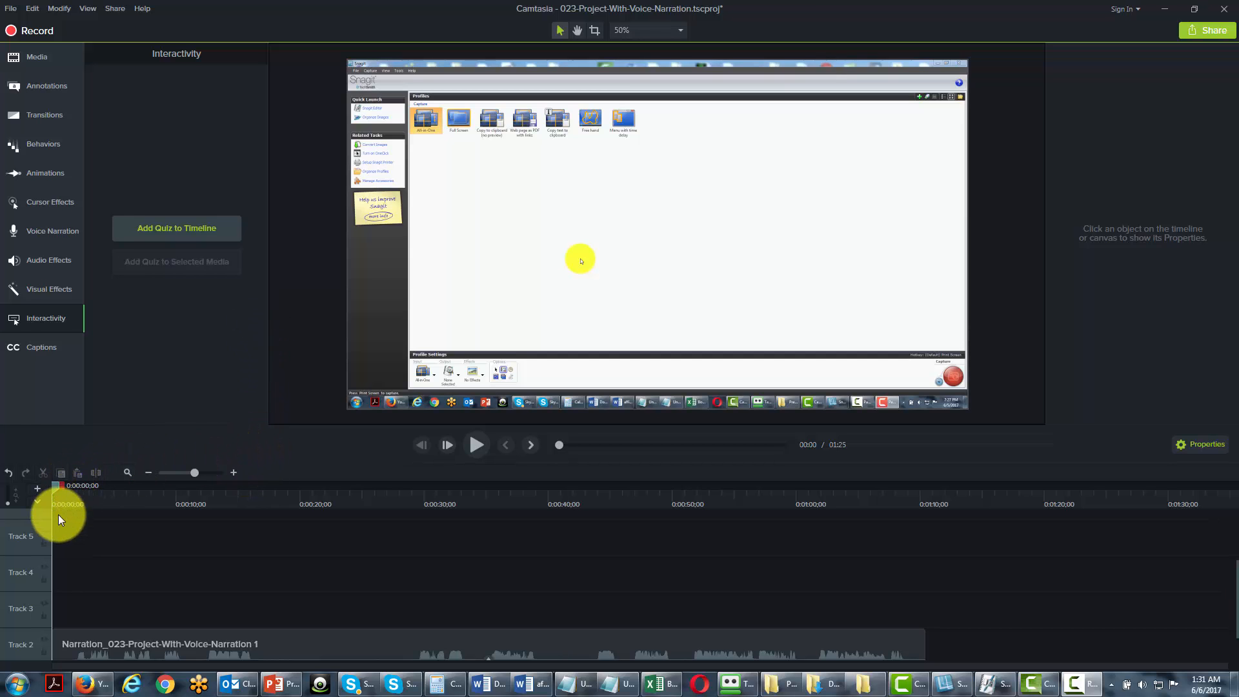
left_click(36, 502)
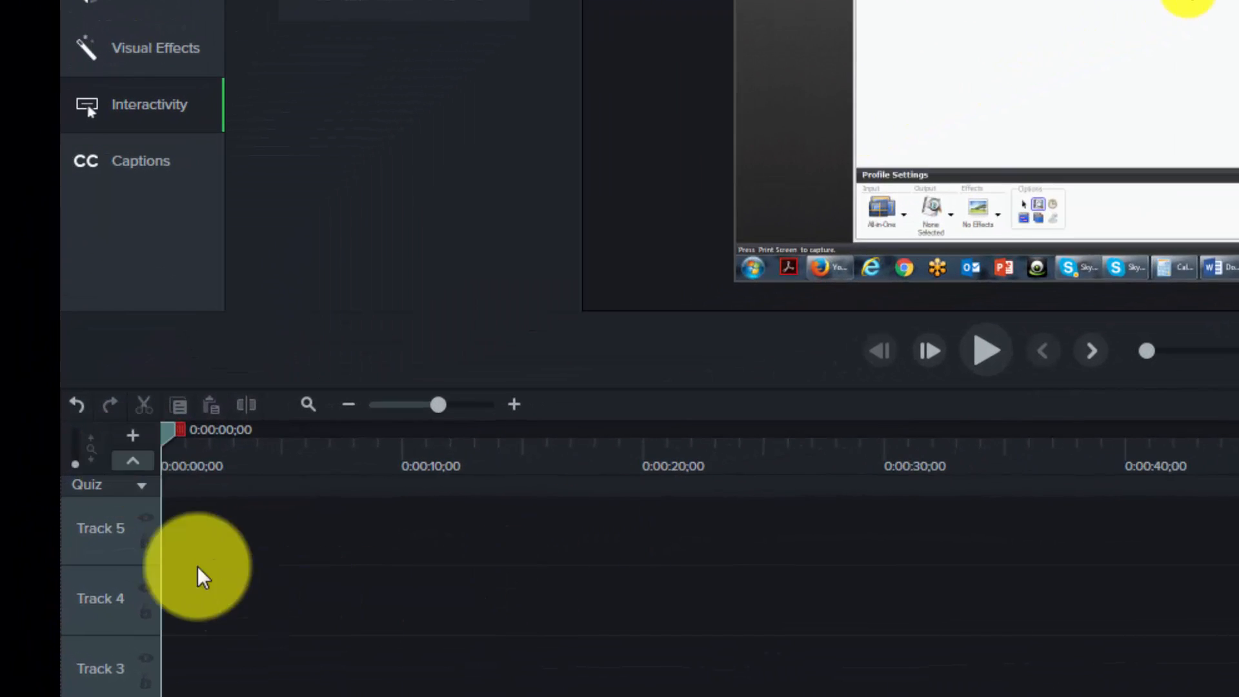
left_click(143, 490)
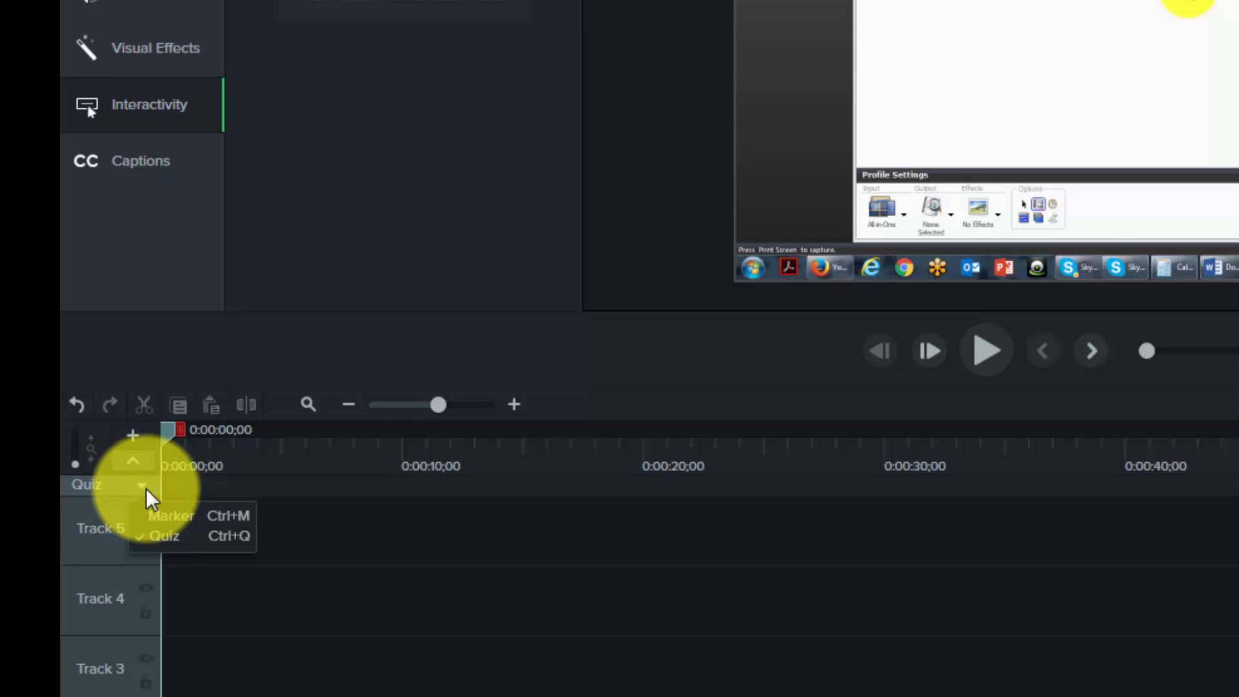
left_click(151, 544)
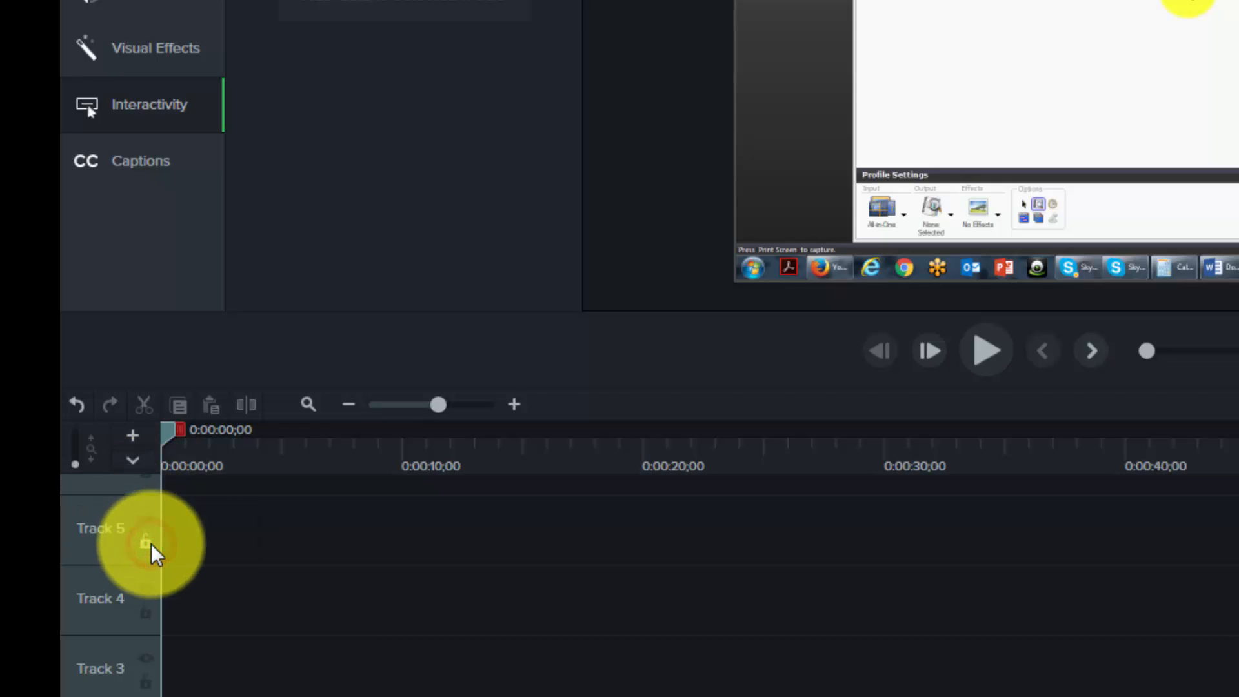
- Show the quiz track, add a quiz at about 1:08 on the timeline, and name it Survey
left_click(133, 460)
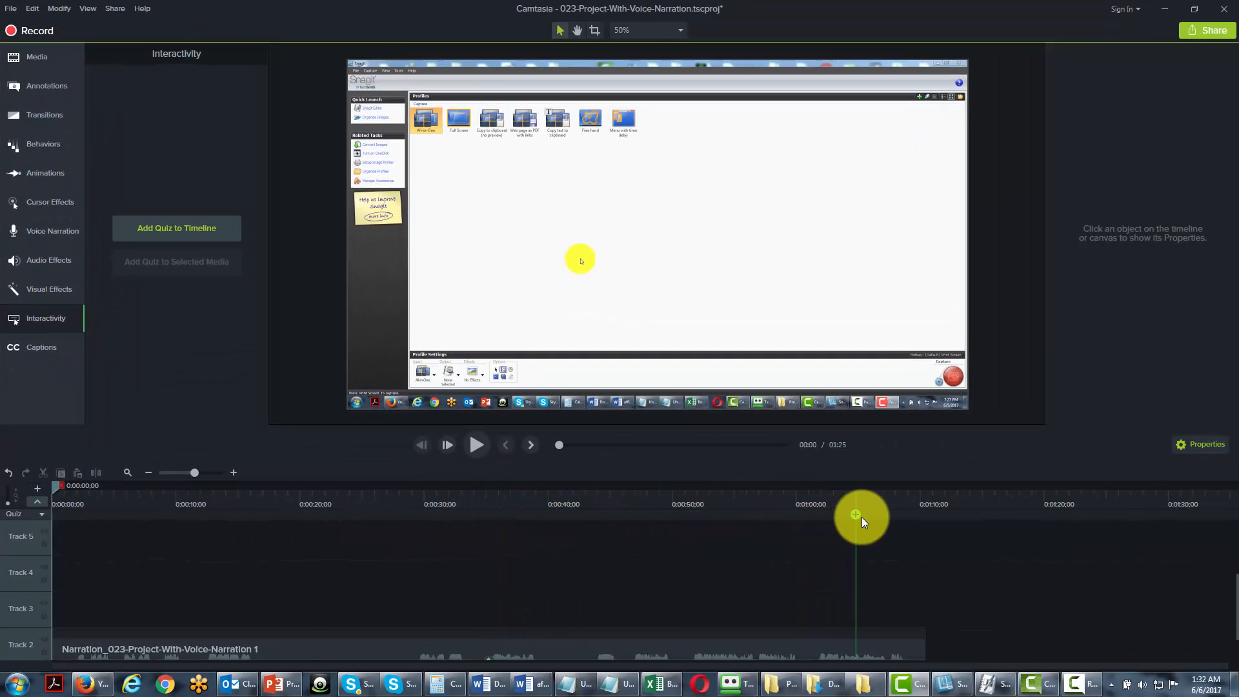
left_click(905, 514)
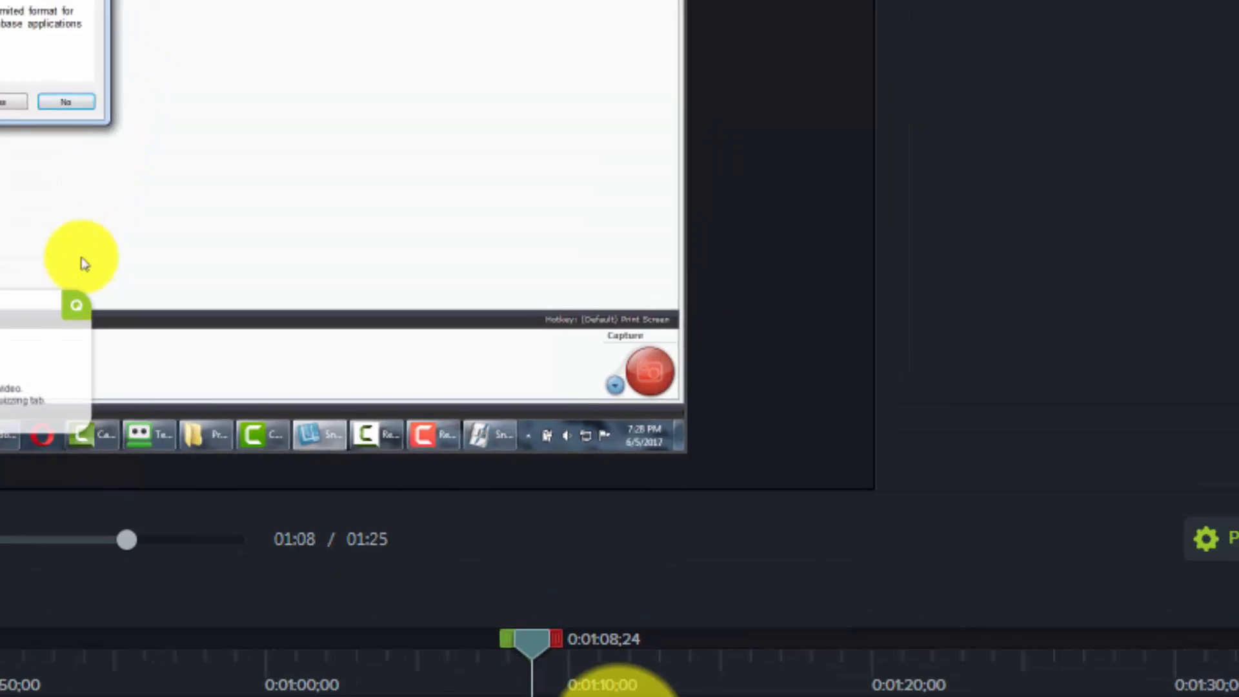
type("Survey")
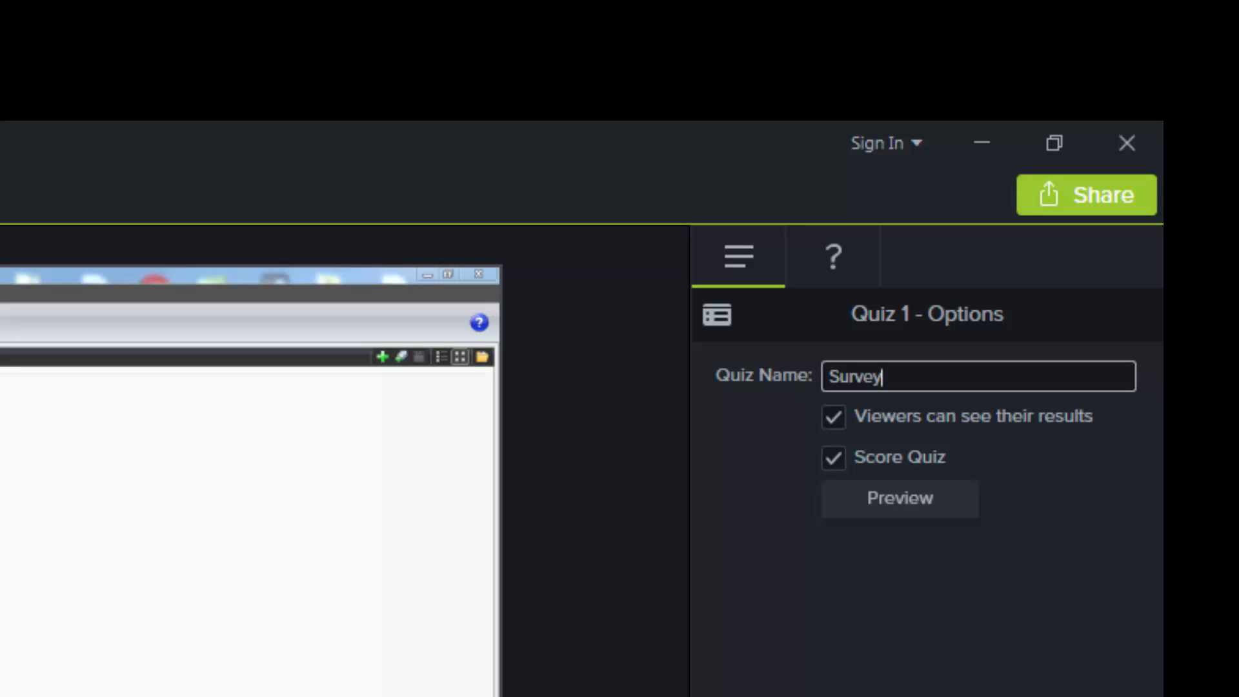
left_click(967, 666)
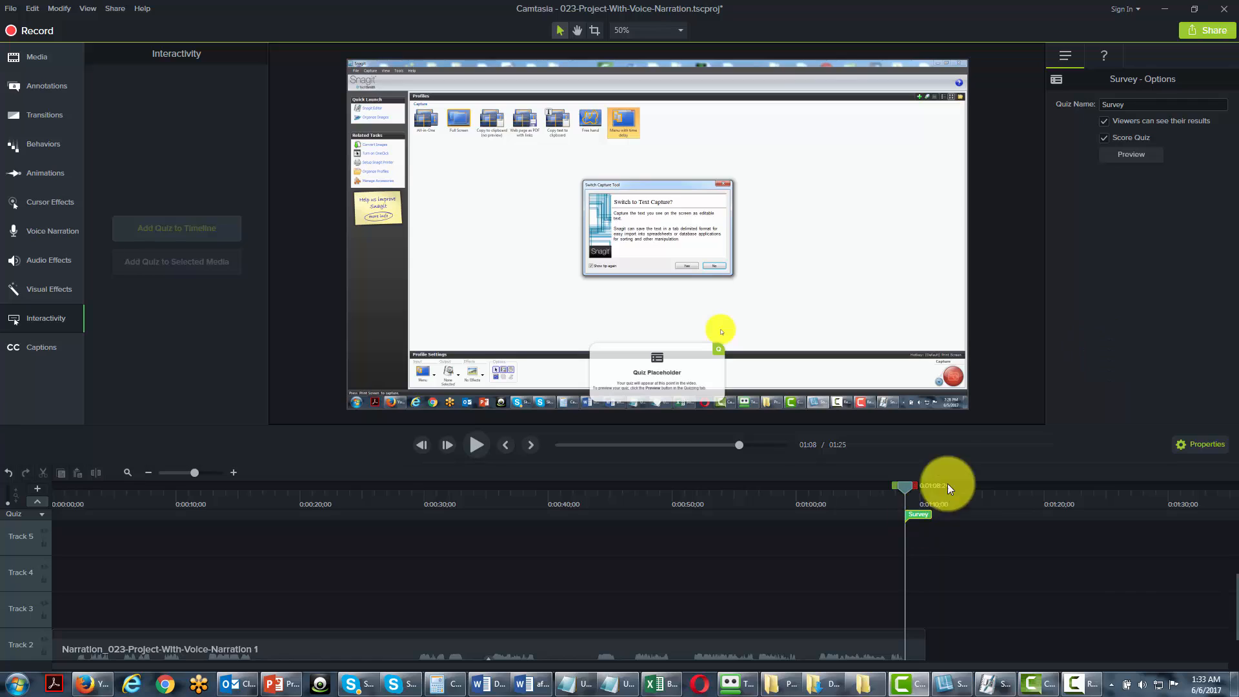
- Set the Survey quiz's question type to Multiple Choice, and review the quiz's result-display and scoring options
left_click(1105, 59)
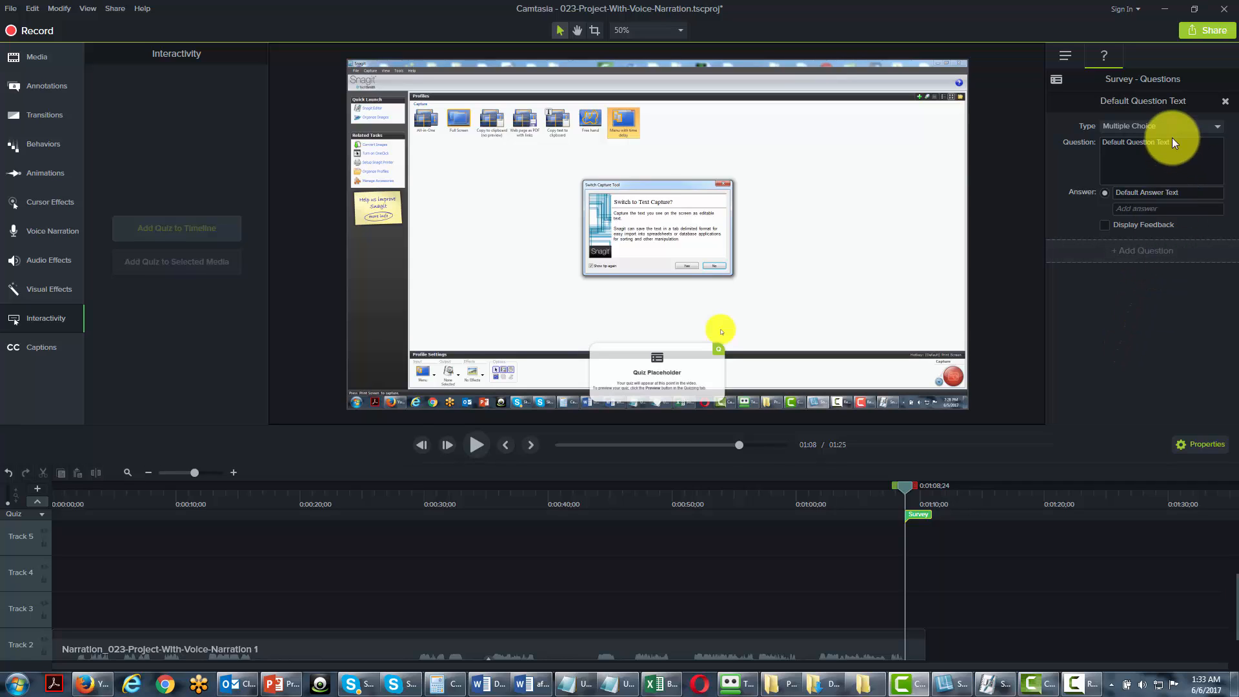
left_click(1187, 126)
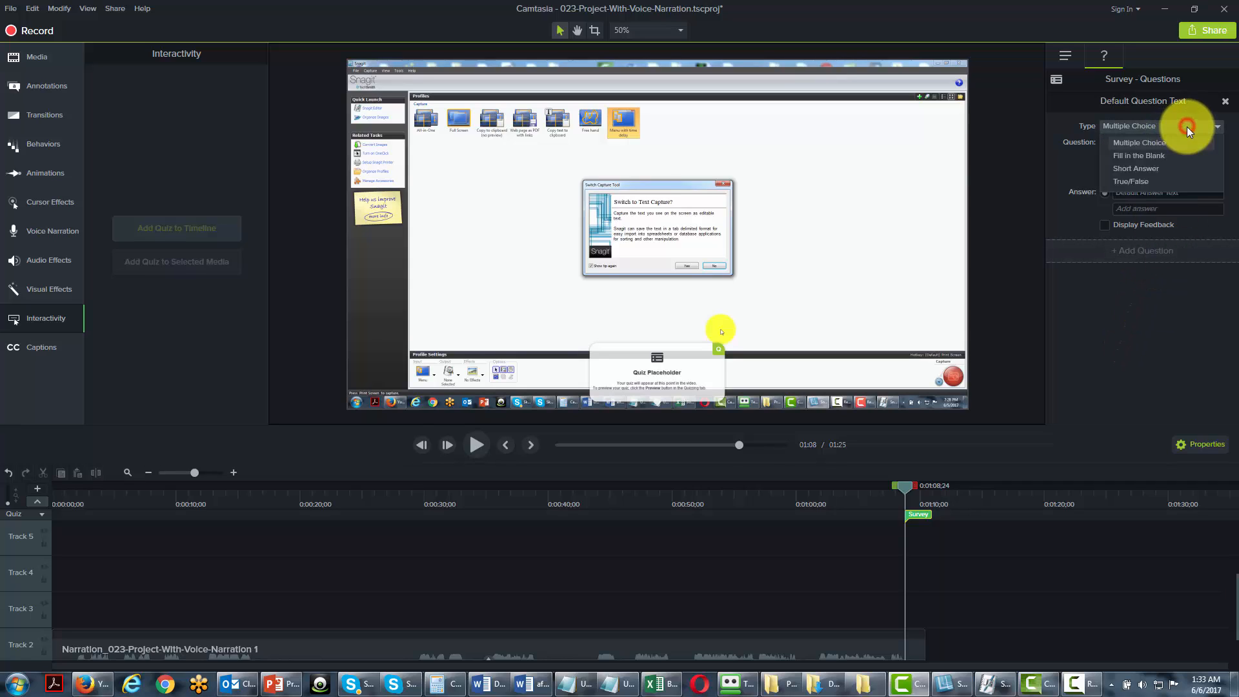
left_click(1143, 142)
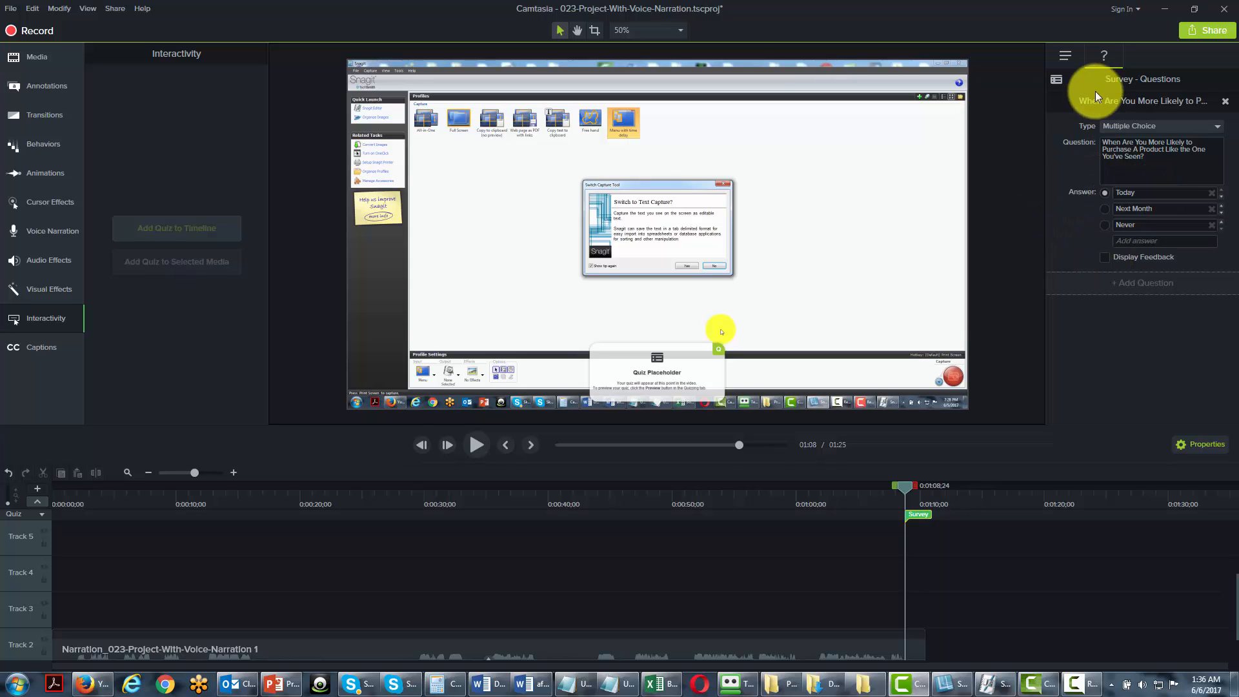
left_click(1066, 54)
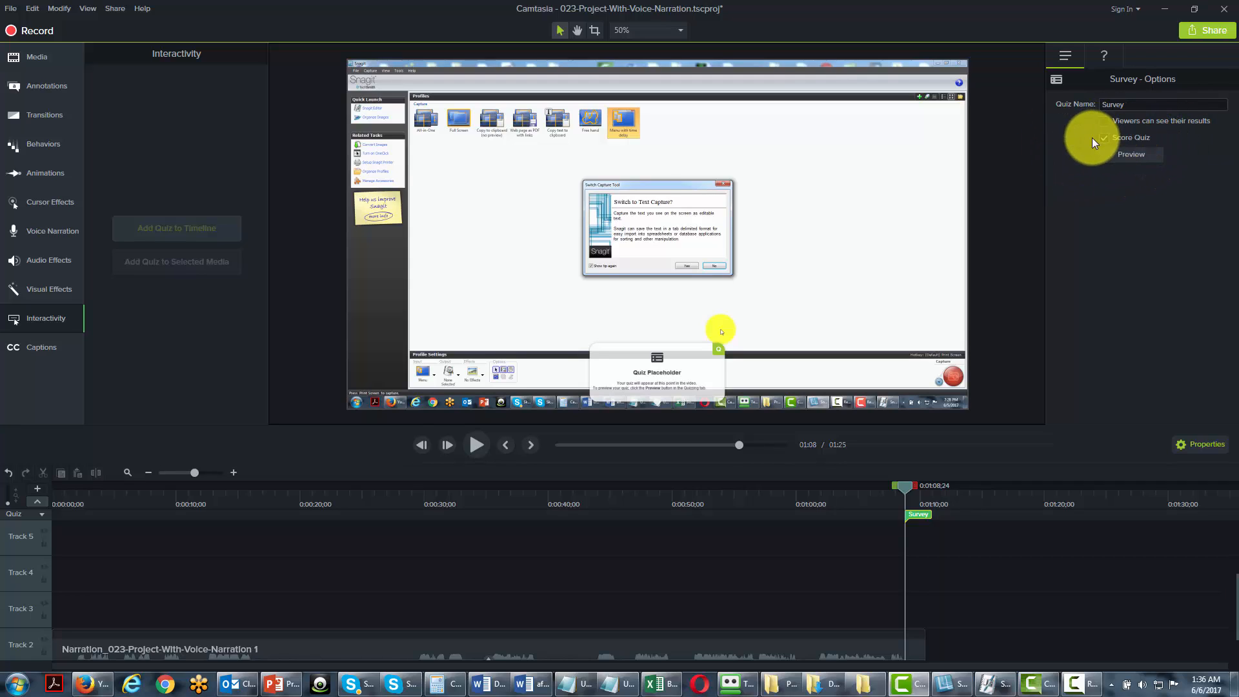
left_click(1107, 56)
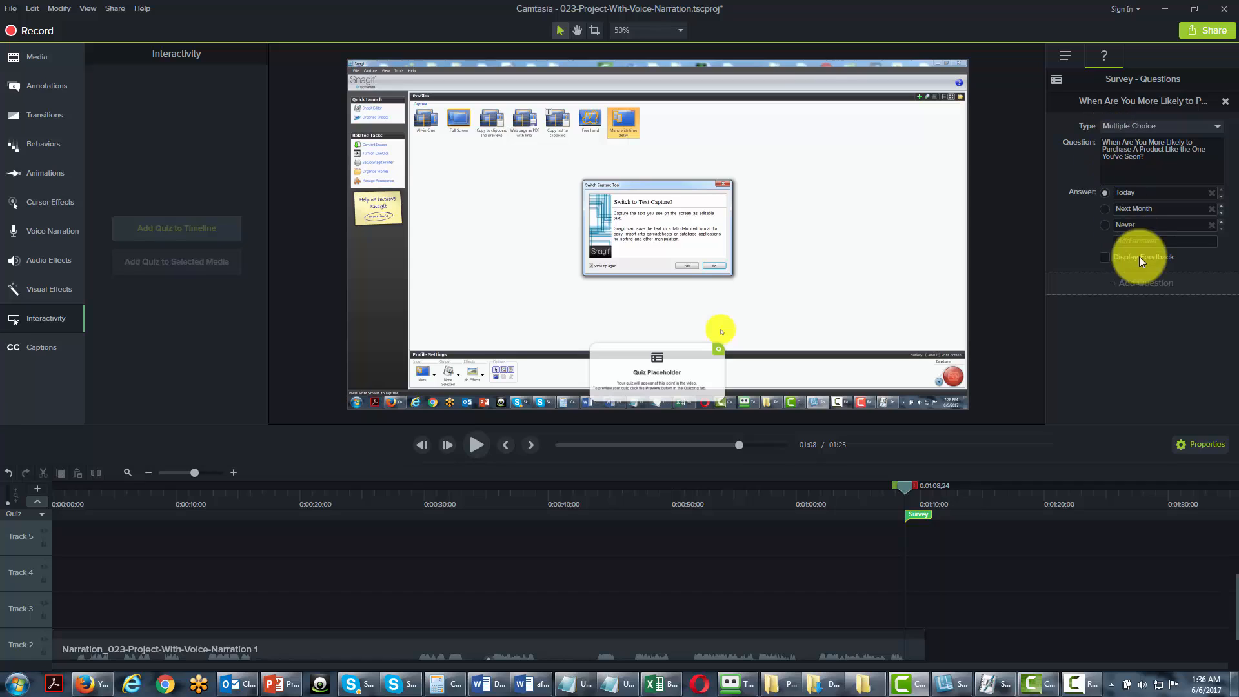
left_click(1105, 257)
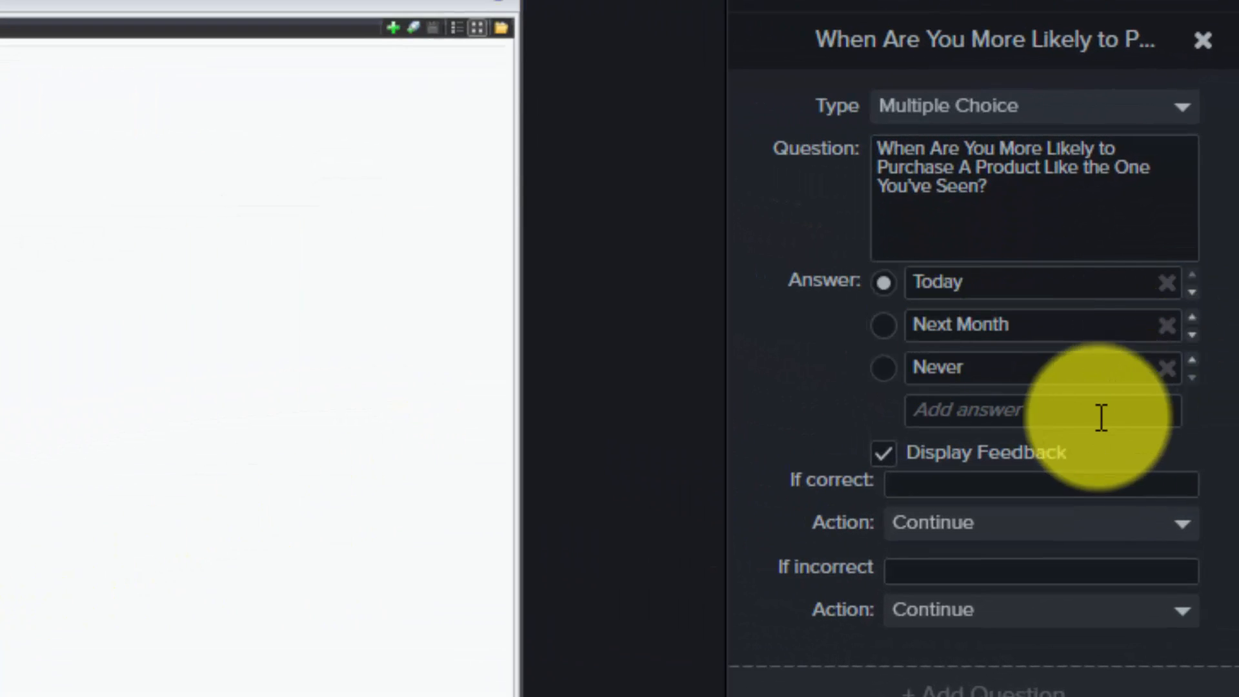
left_click(988, 480)
type("Click To Get 25% Off Instantly today")
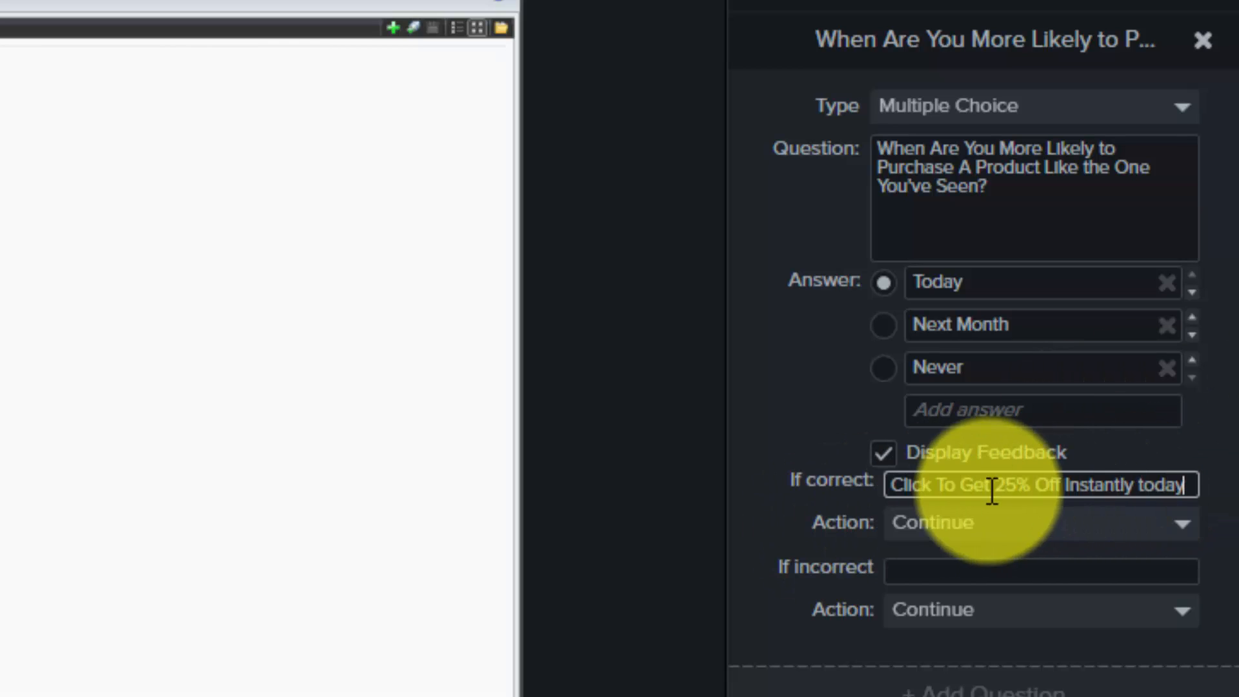
left_click(1171, 520)
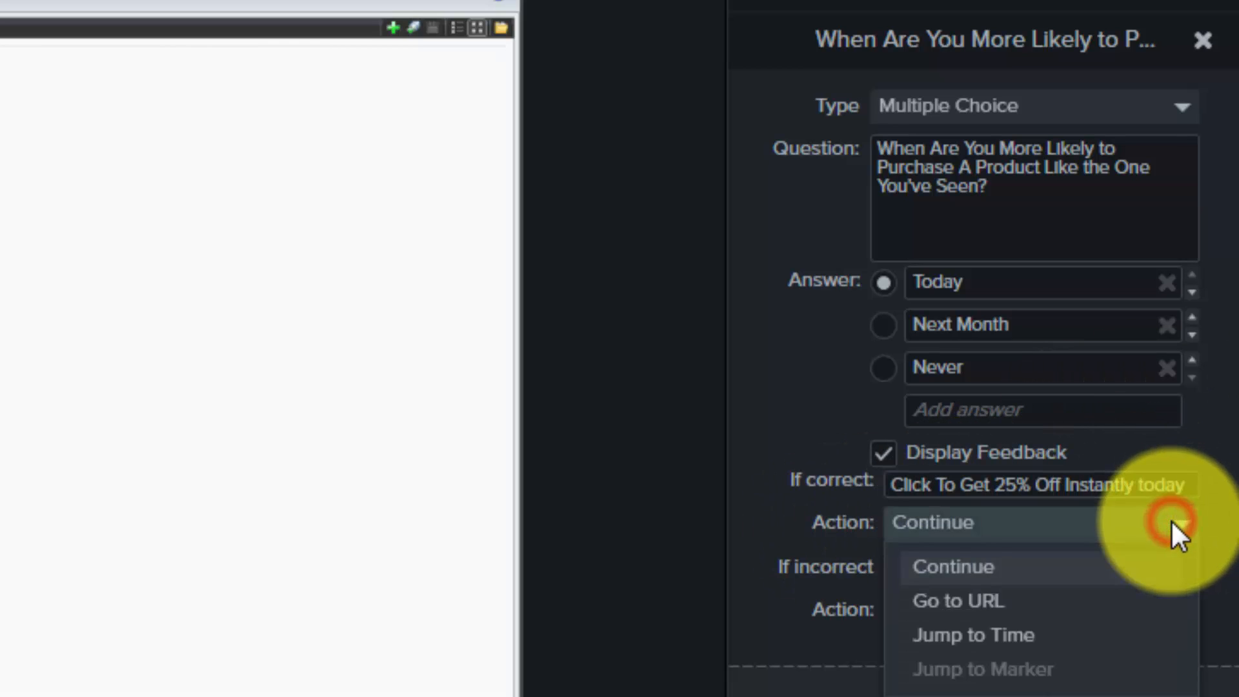
left_click(985, 596)
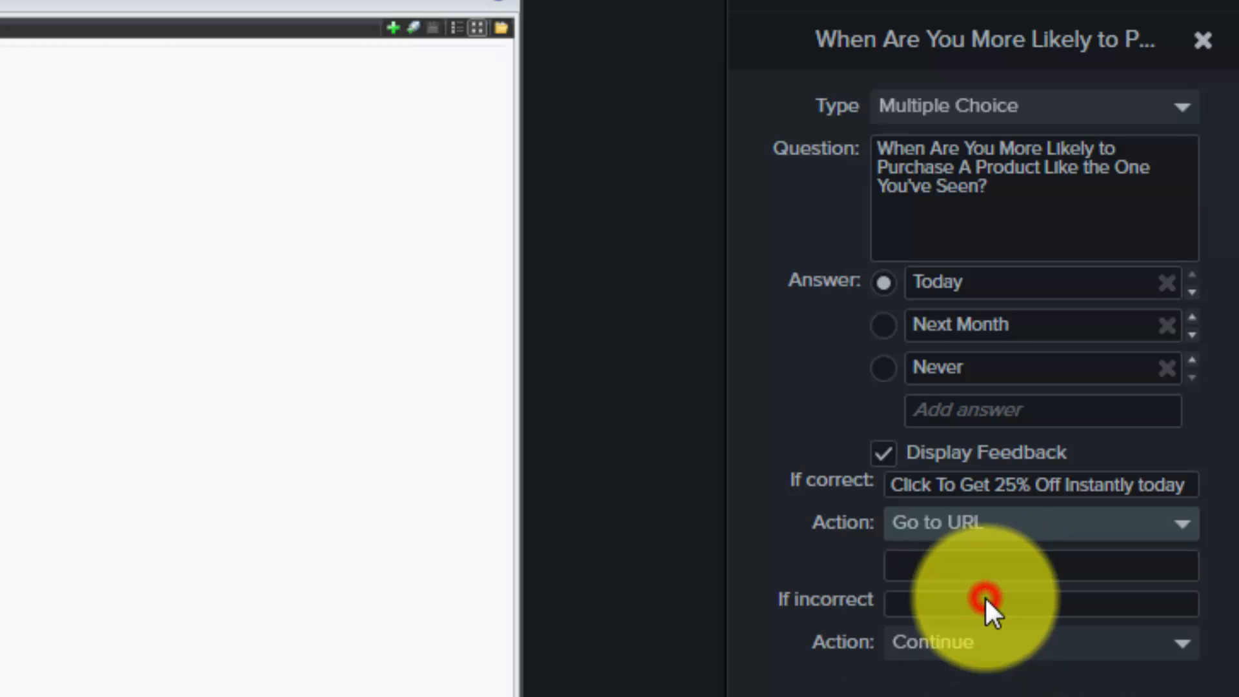
left_click(945, 565)
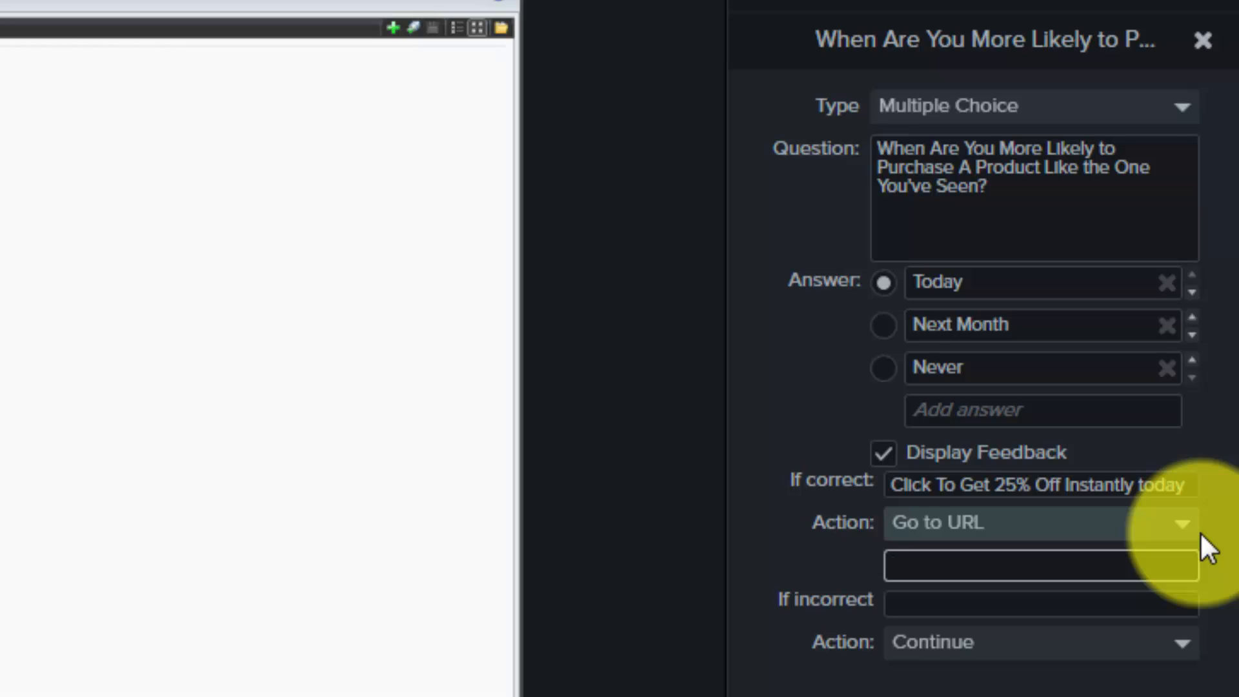
type("http://google.com")
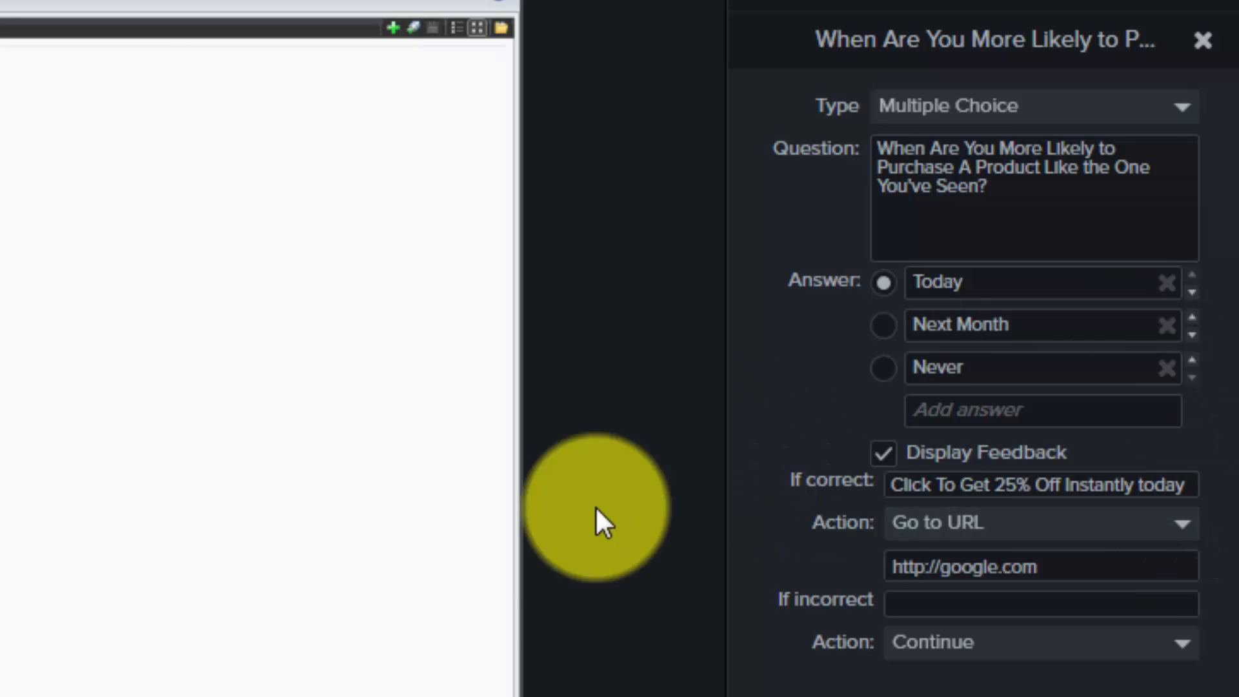
left_click(934, 604)
type("Click Here To Get More Information on How It Works")
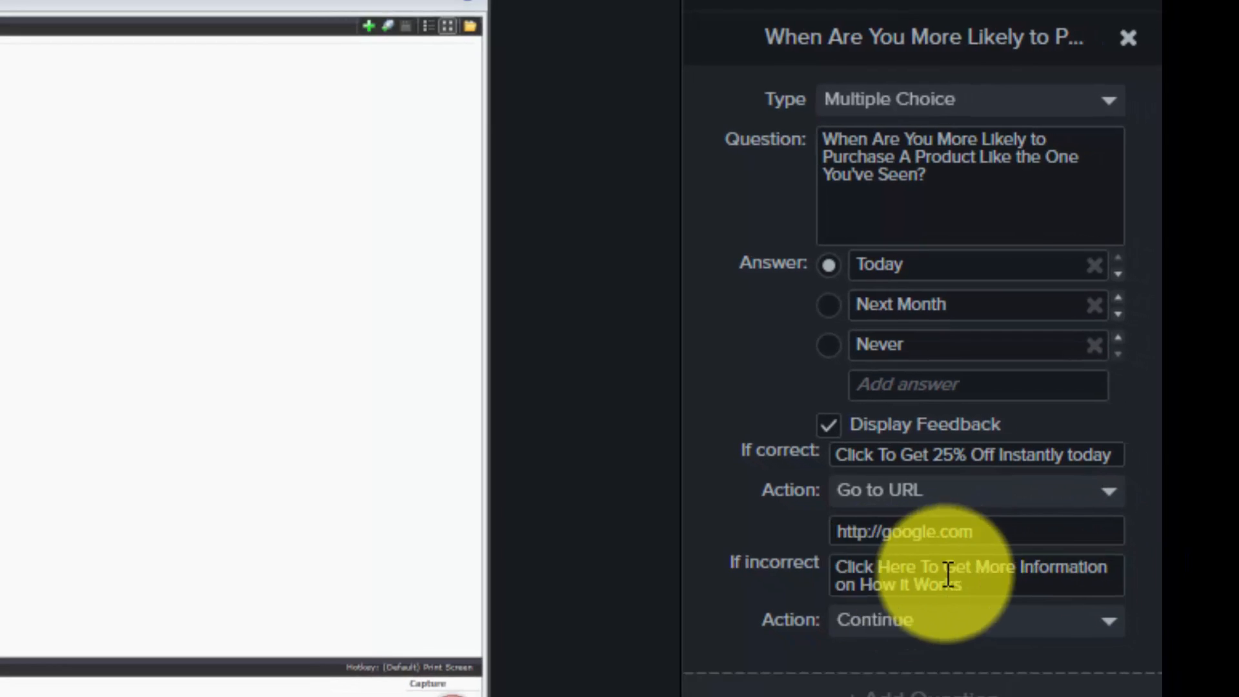
left_click(1015, 618)
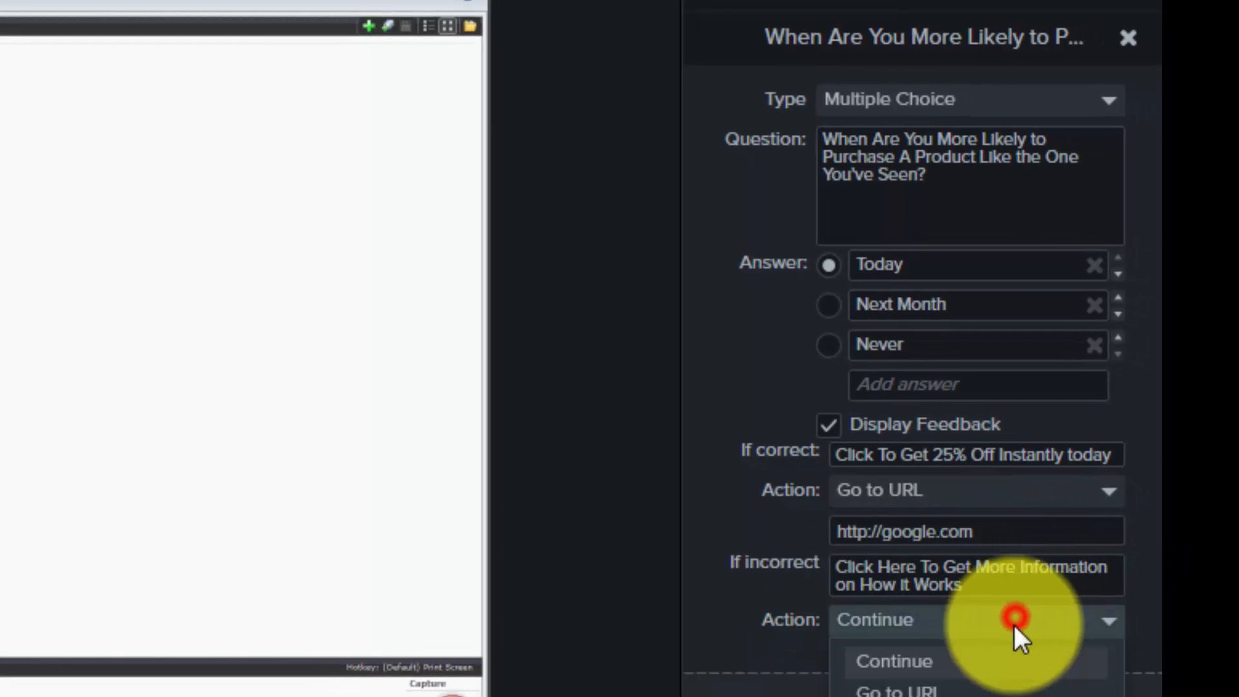
left_click(920, 689)
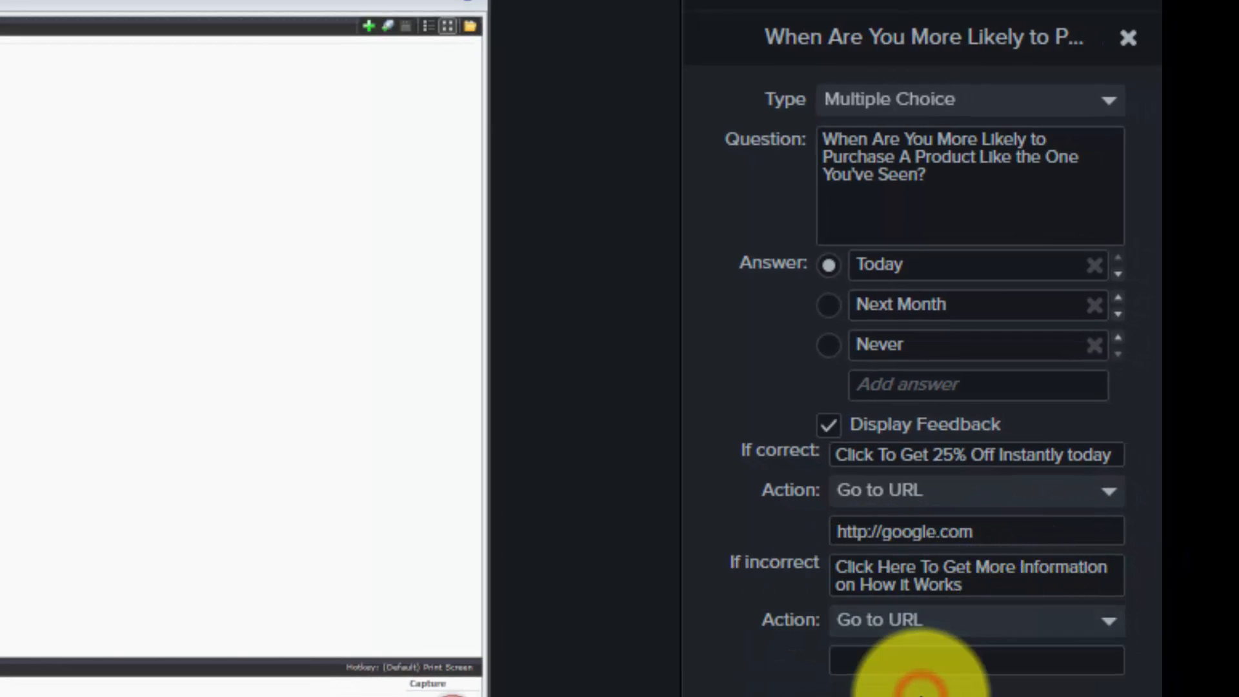
left_click(885, 662)
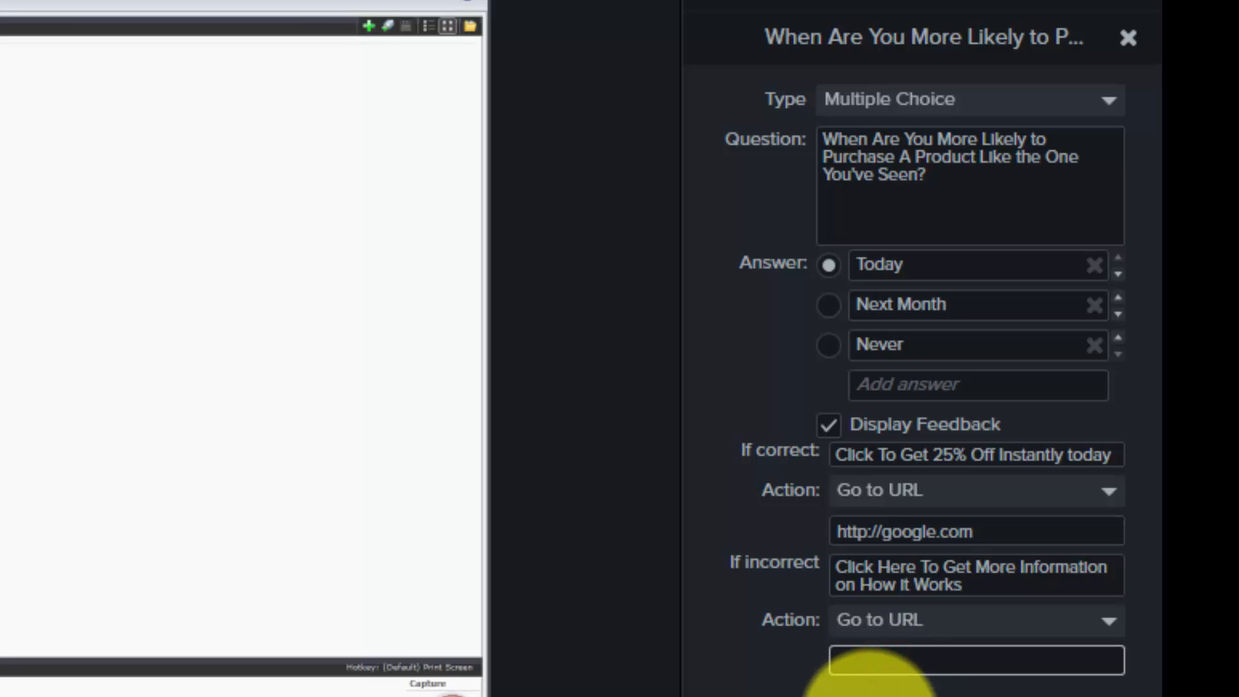
type("http://yahoo.com")
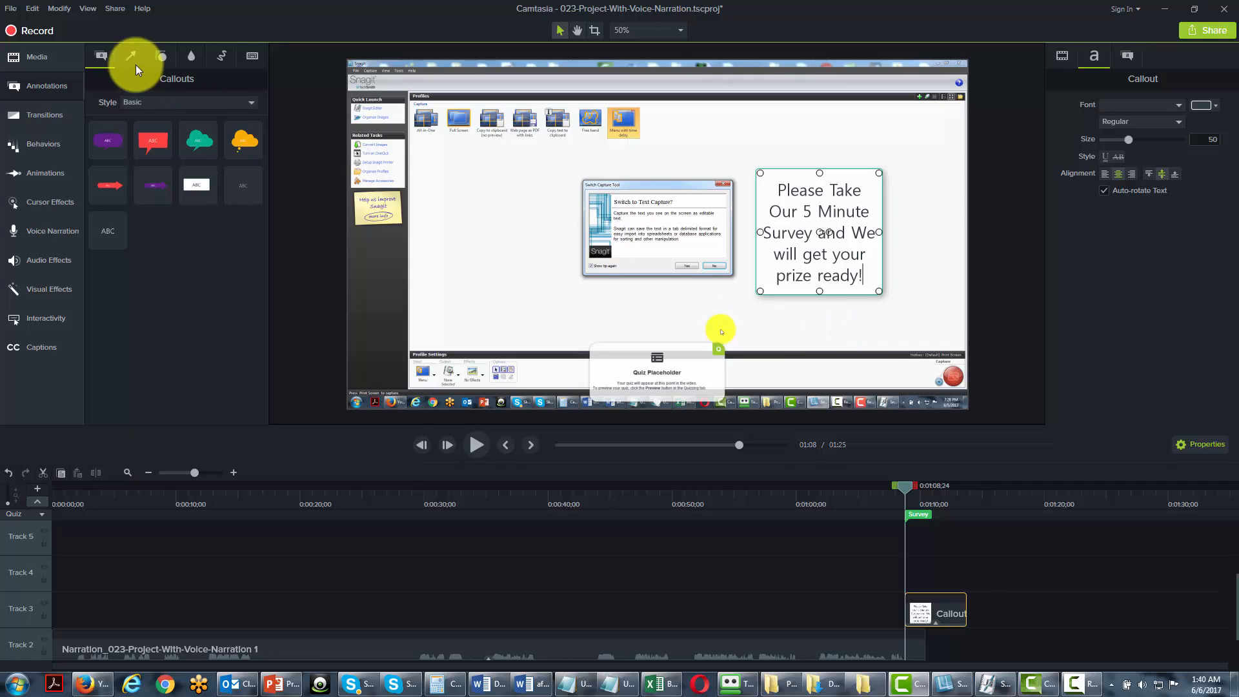
- Start a new custom production of the video in the MP4 - Smart Player (HTML5) format
left_click(114, 10)
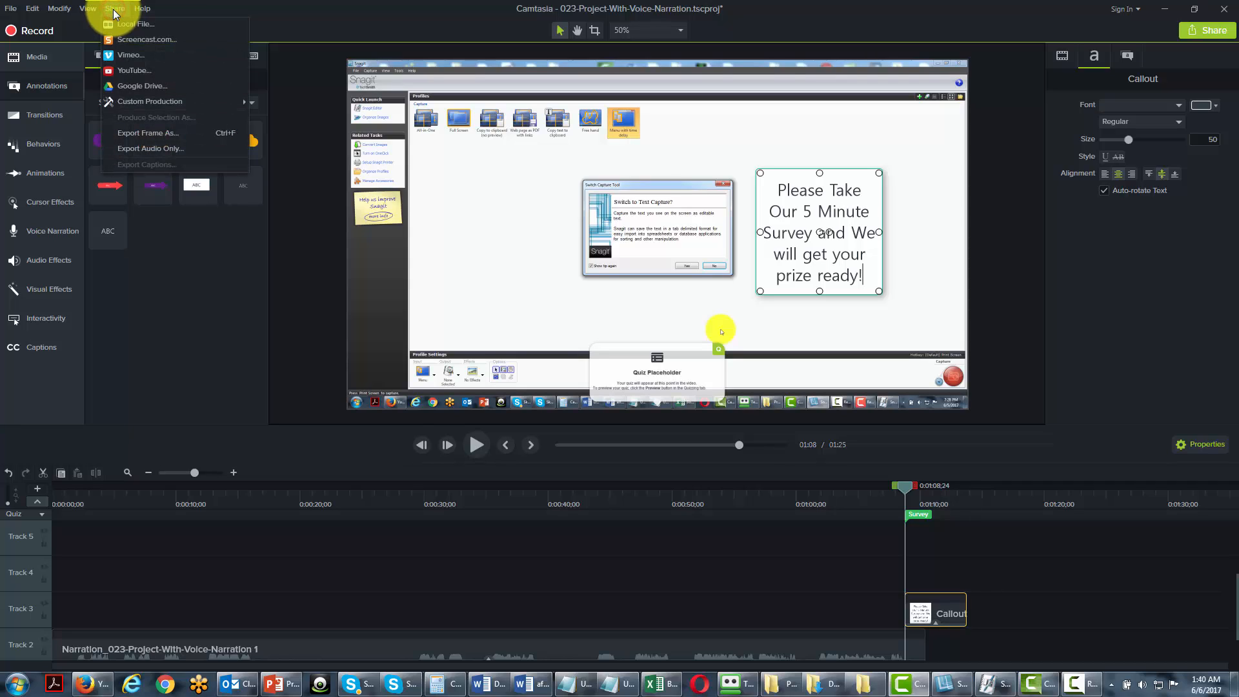
mouse_move(152, 98)
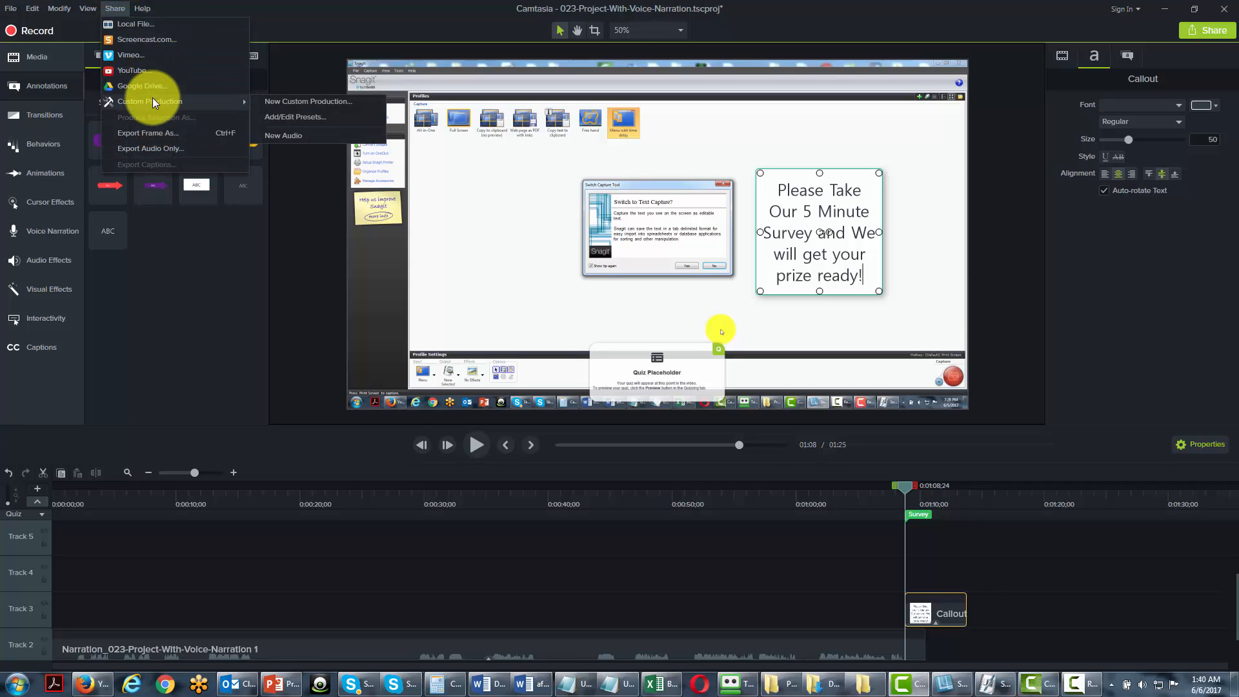
left_click(292, 103)
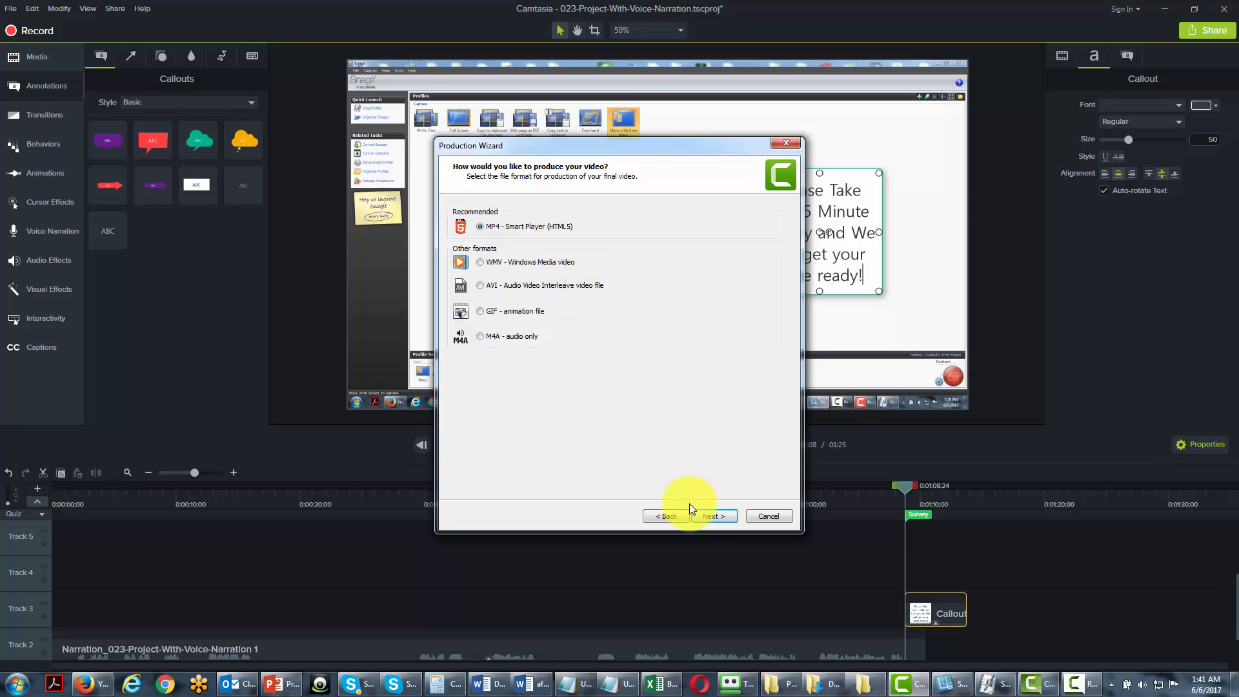
left_click(702, 514)
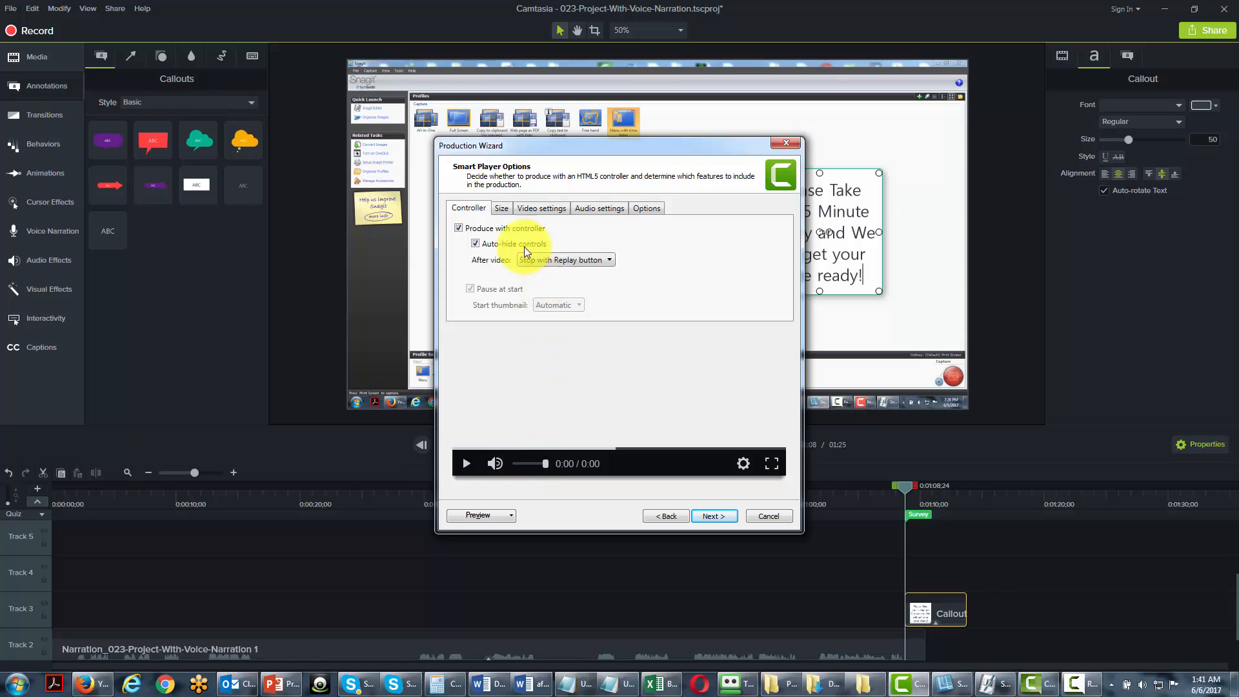
- Review the Smart Player size, video, audio and Quizzing settings, and continue through the video options to quiz reporting
left_click(501, 209)
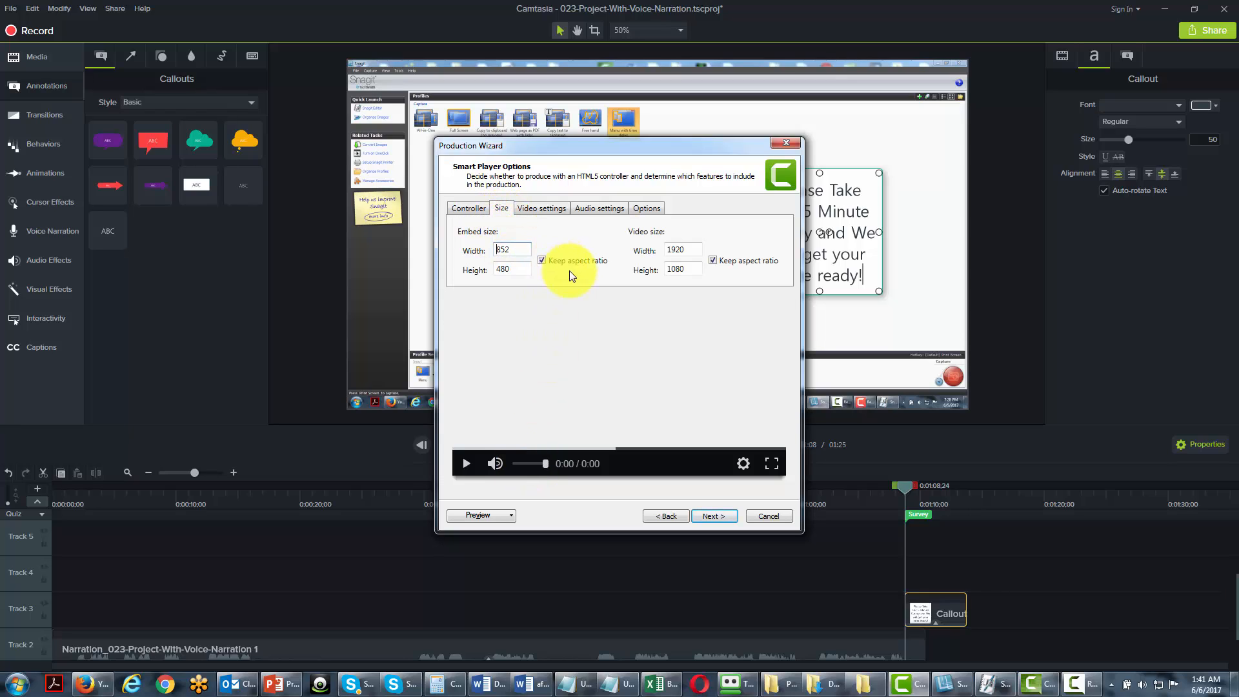
left_click(554, 208)
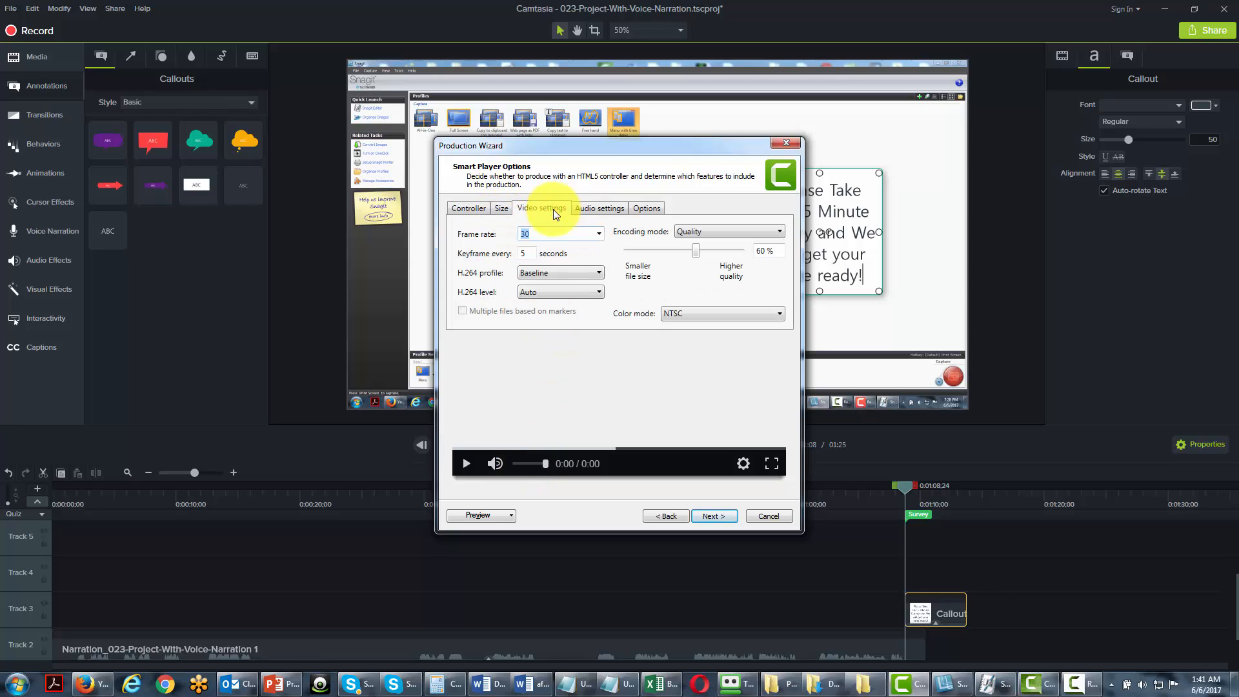
left_click(592, 208)
left_click(644, 210)
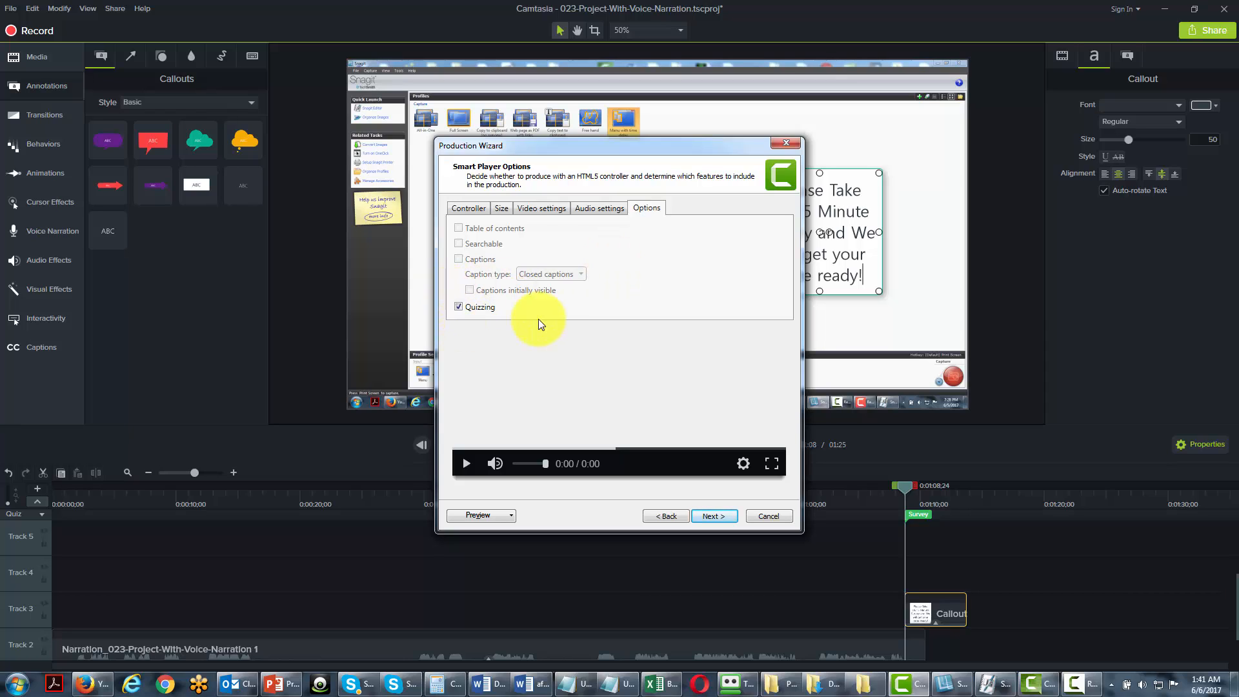
left_click(702, 517)
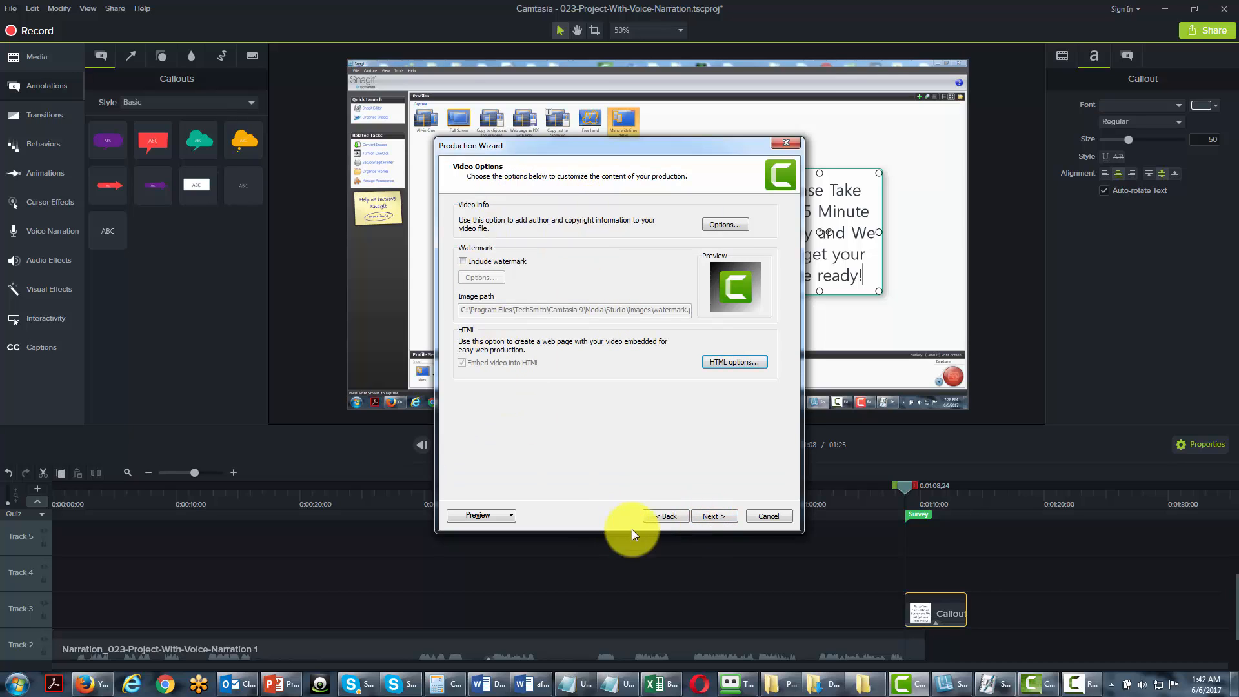
left_click(711, 517)
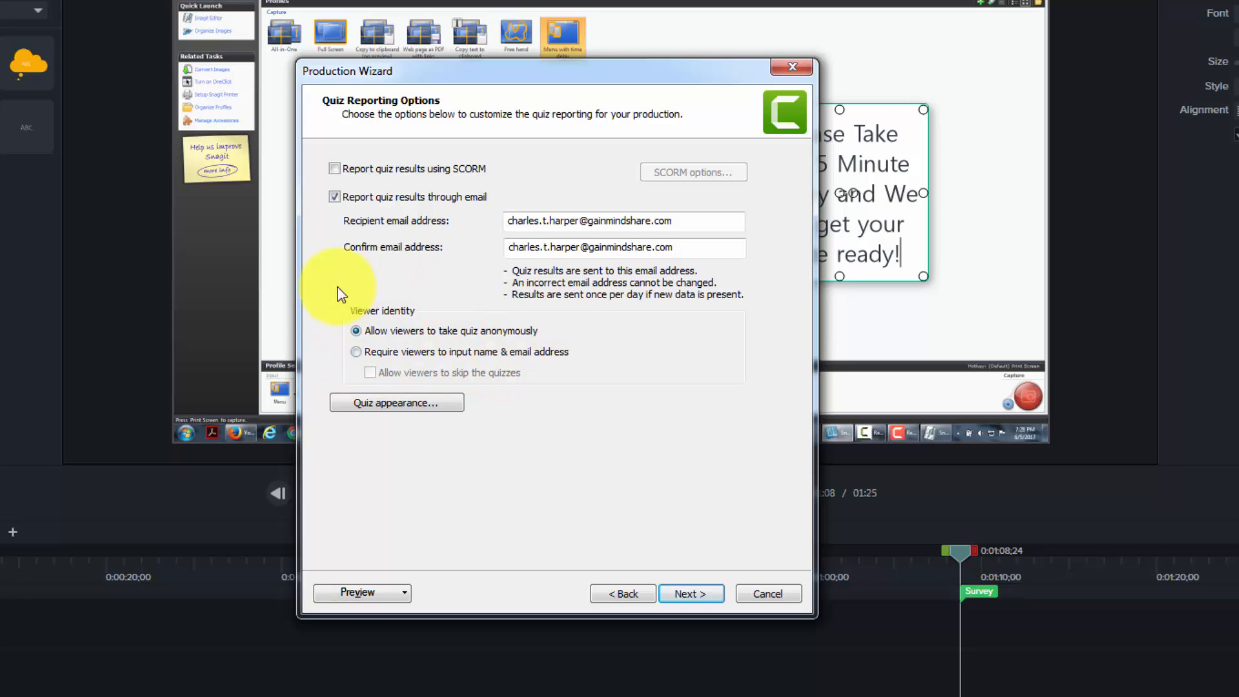
- In the quiz appearance options, clear the 'View answers' button text, turn off Allow replay last section, and accept the settings
left_click(398, 403)
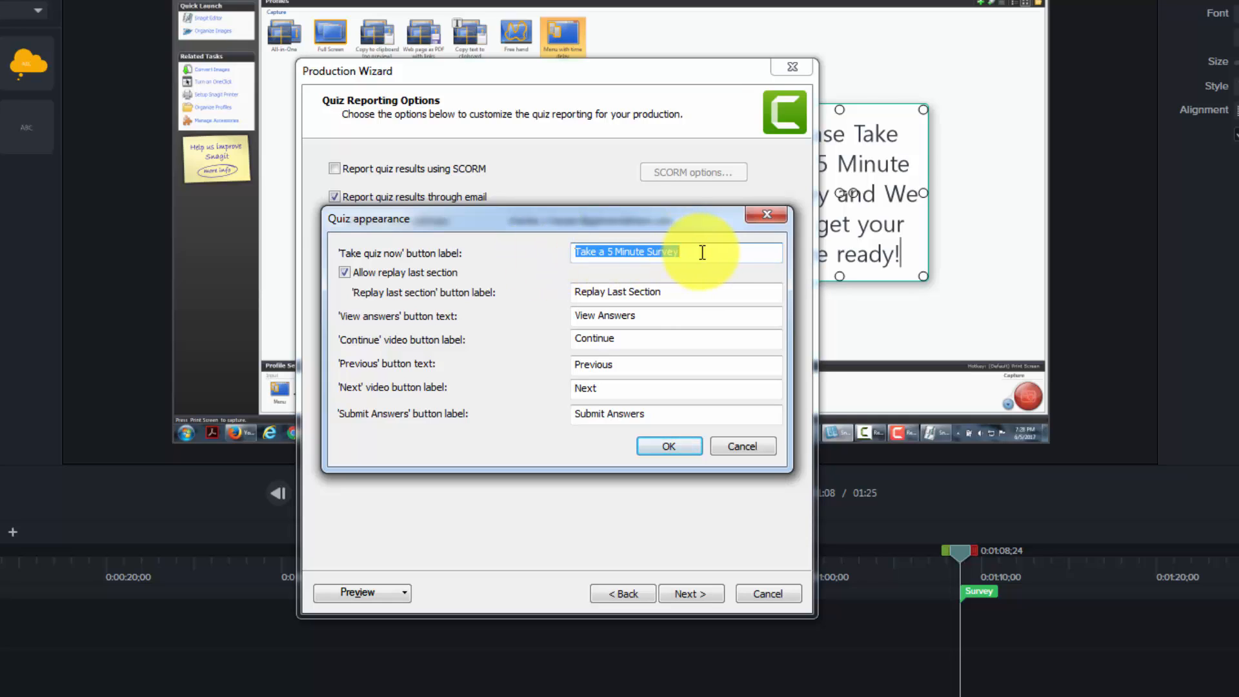
left_click_drag(665, 316, 559, 323)
key("BackSpace")
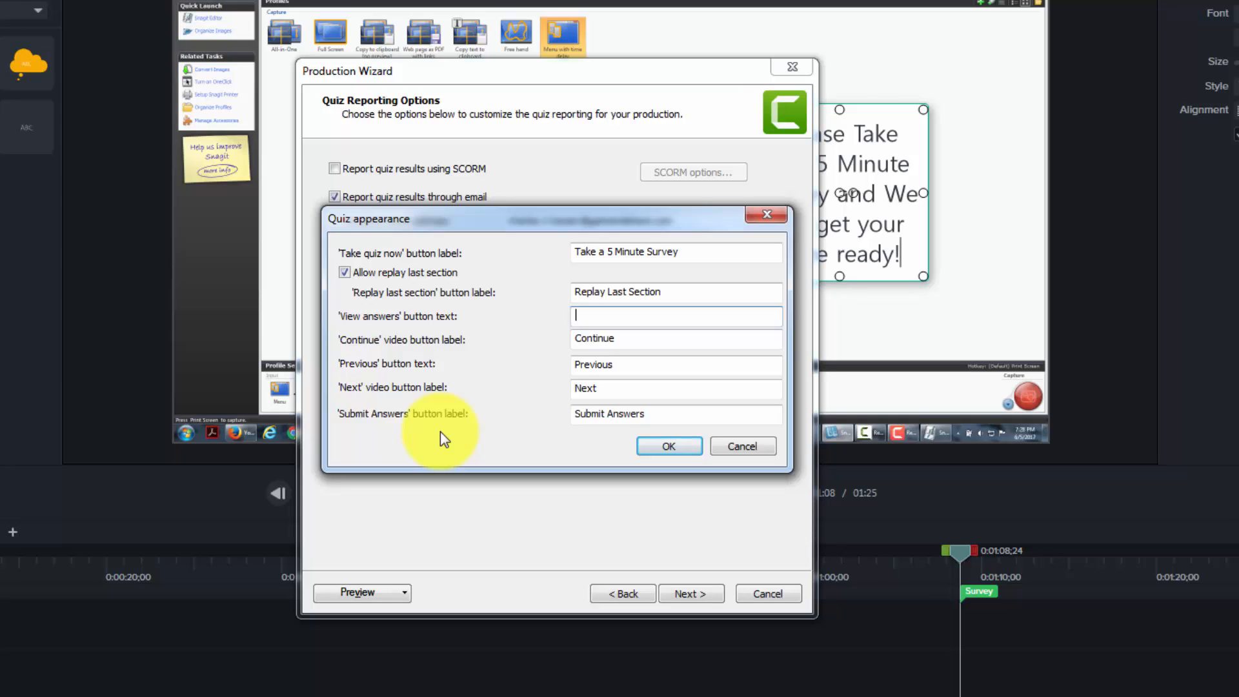
left_click(342, 272)
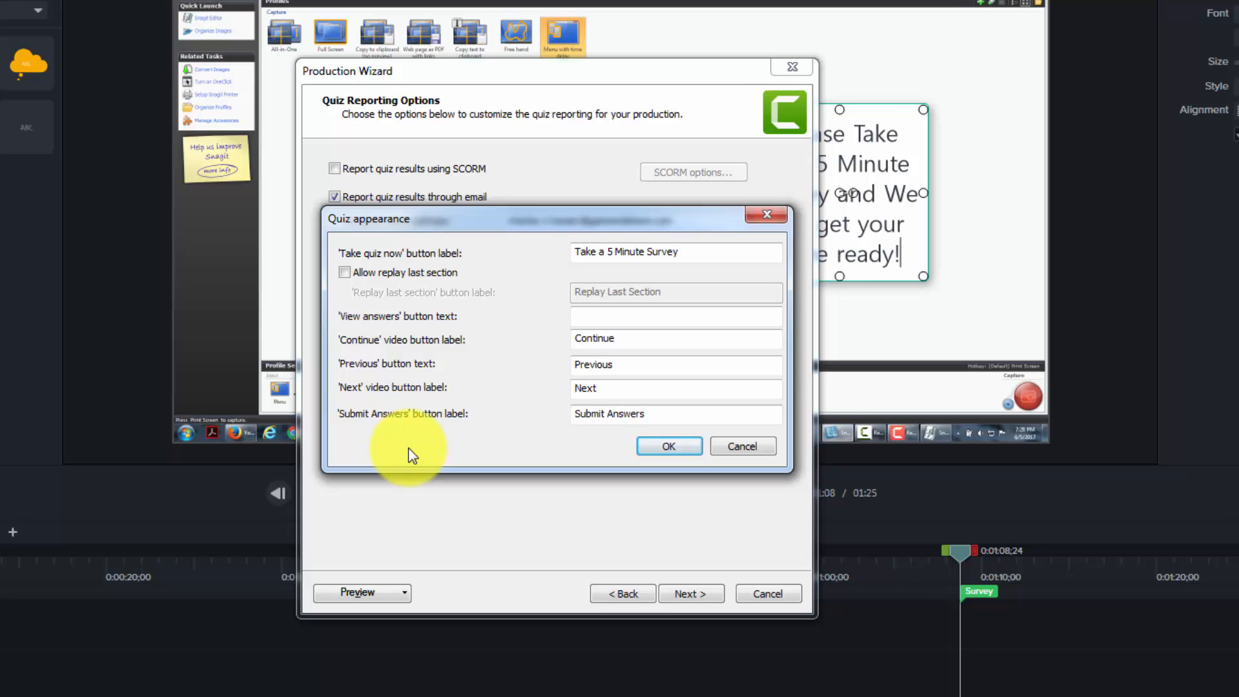
left_click(667, 446)
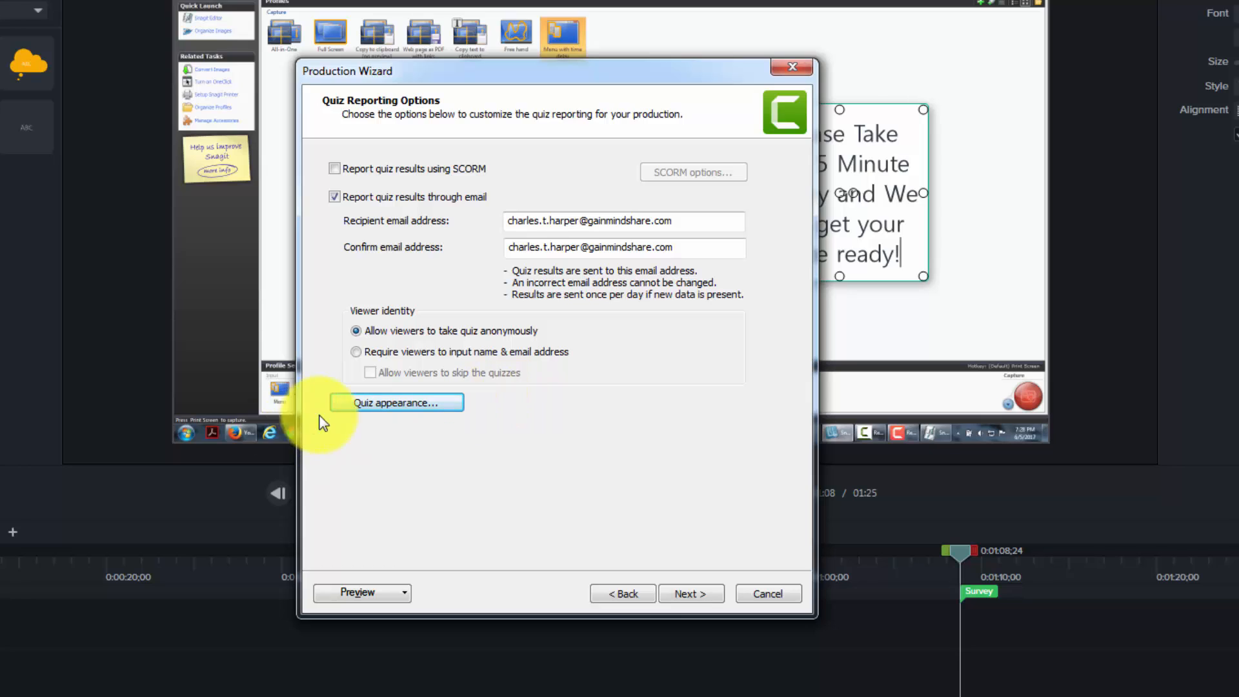
- Continue past quiz reporting, name the production "Quiz Example-026", and produce the video
left_click(685, 595)
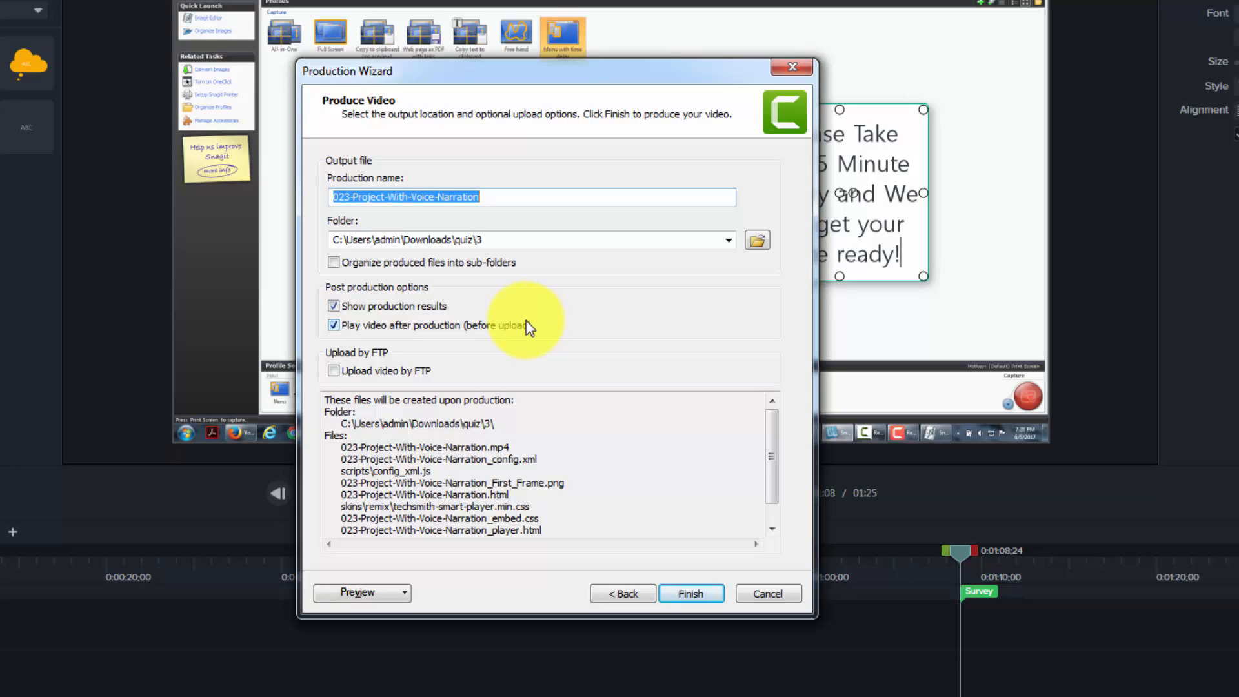
type("Quiz Example-026")
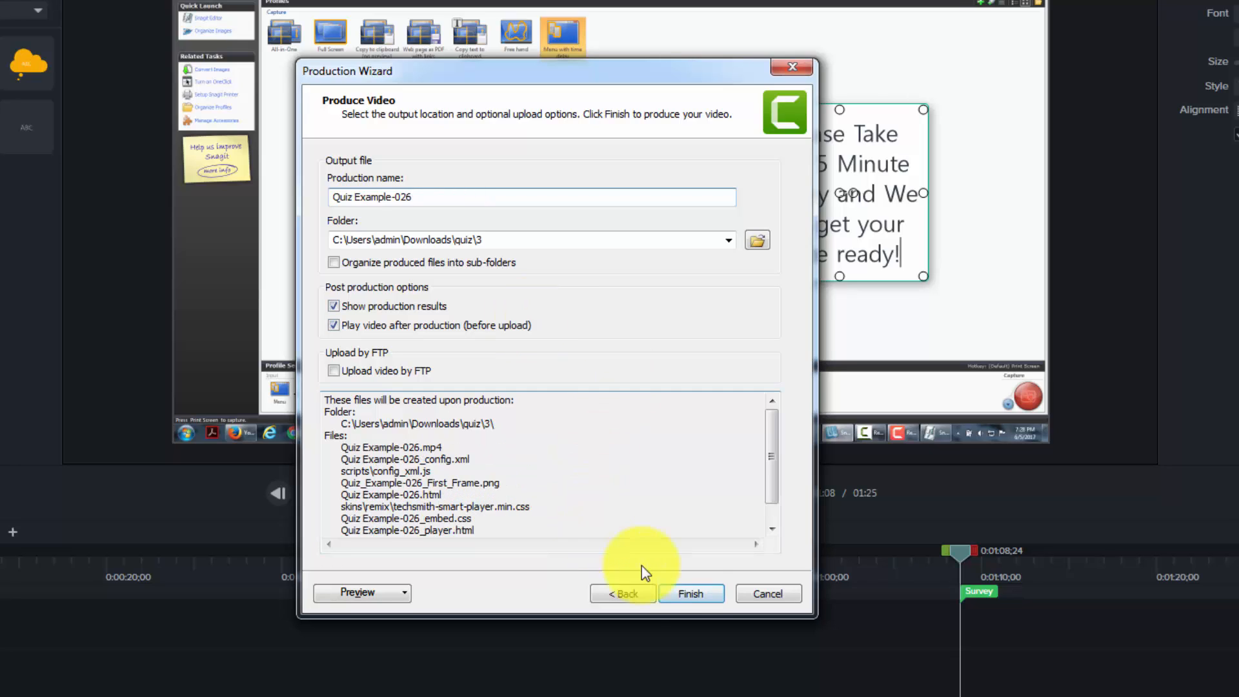
left_click(691, 595)
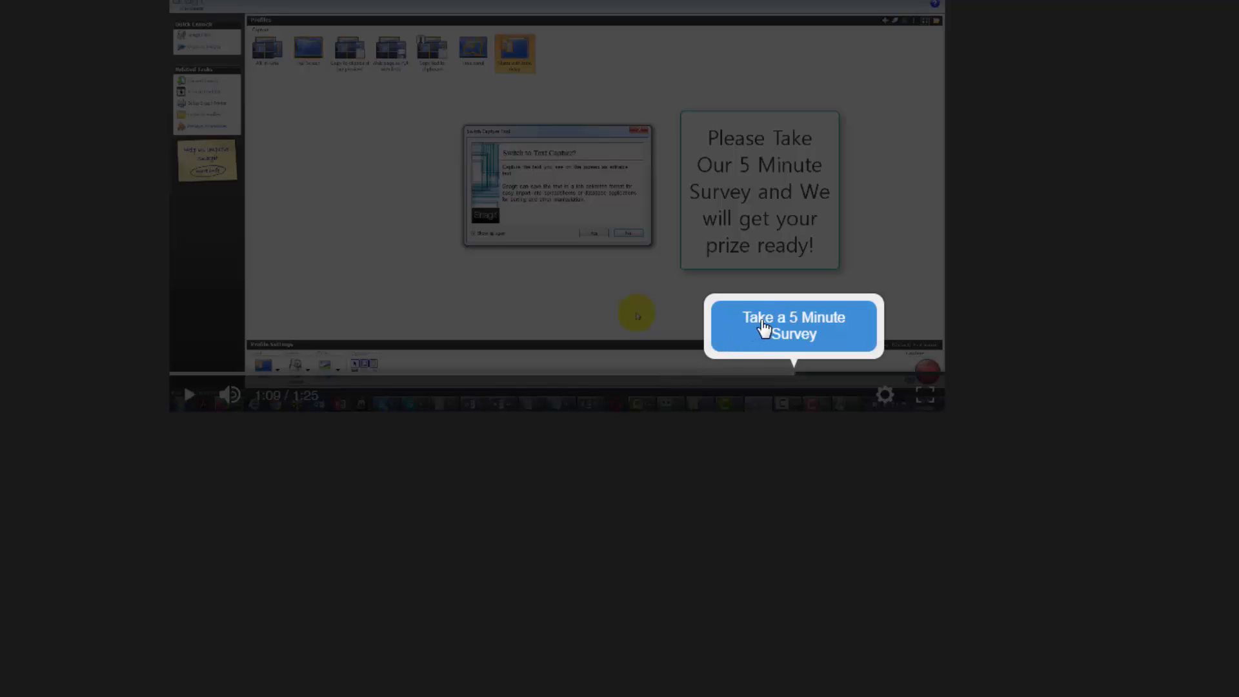
- Test the survey in the produced video by starting it, submitting the answer "Today", and continuing to the feedback link
left_click(764, 327)
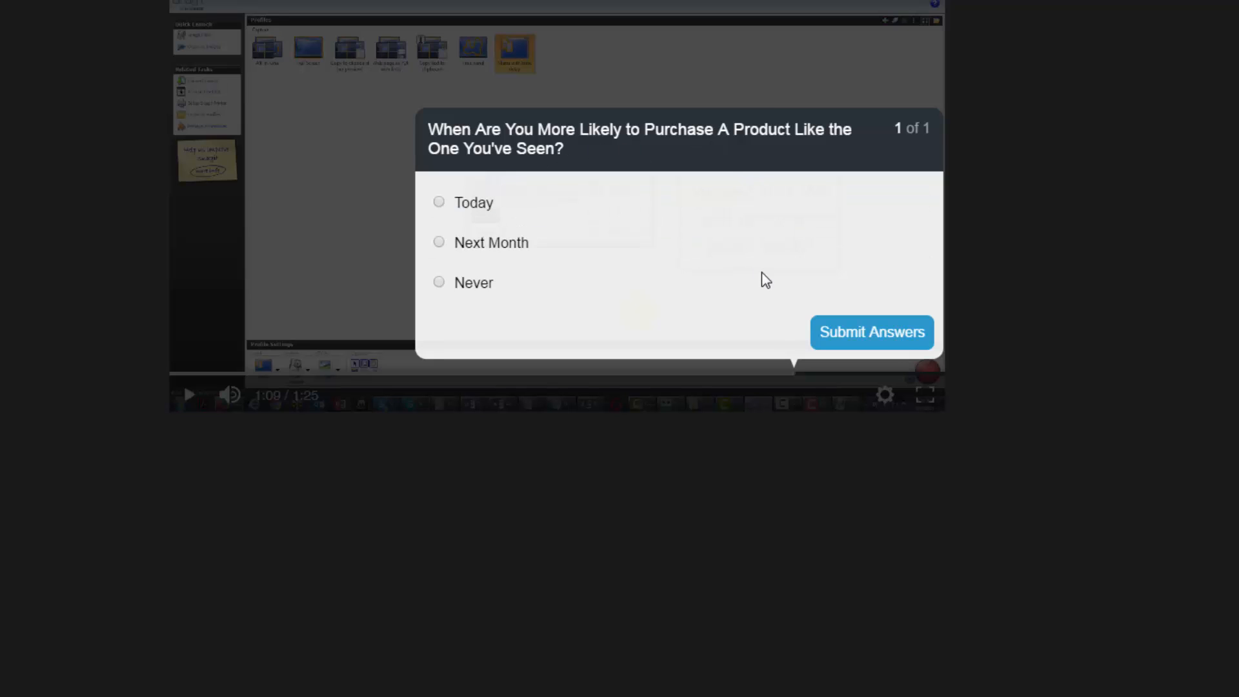
left_click(439, 203)
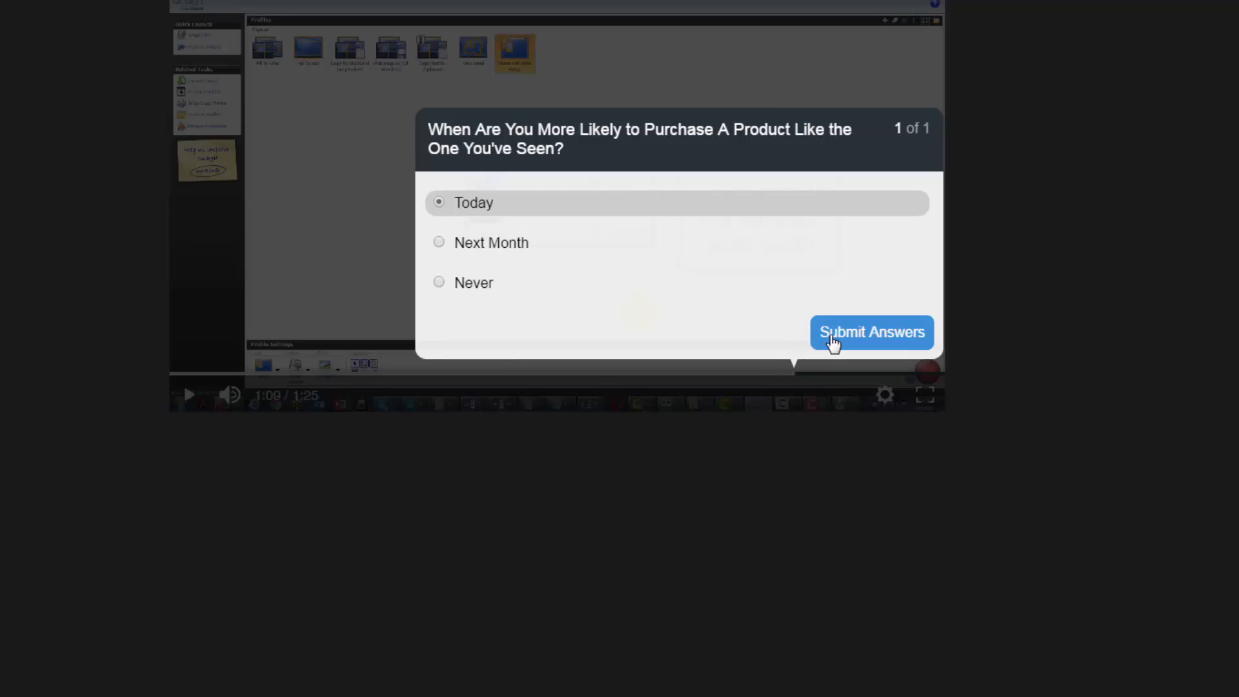
left_click(841, 334)
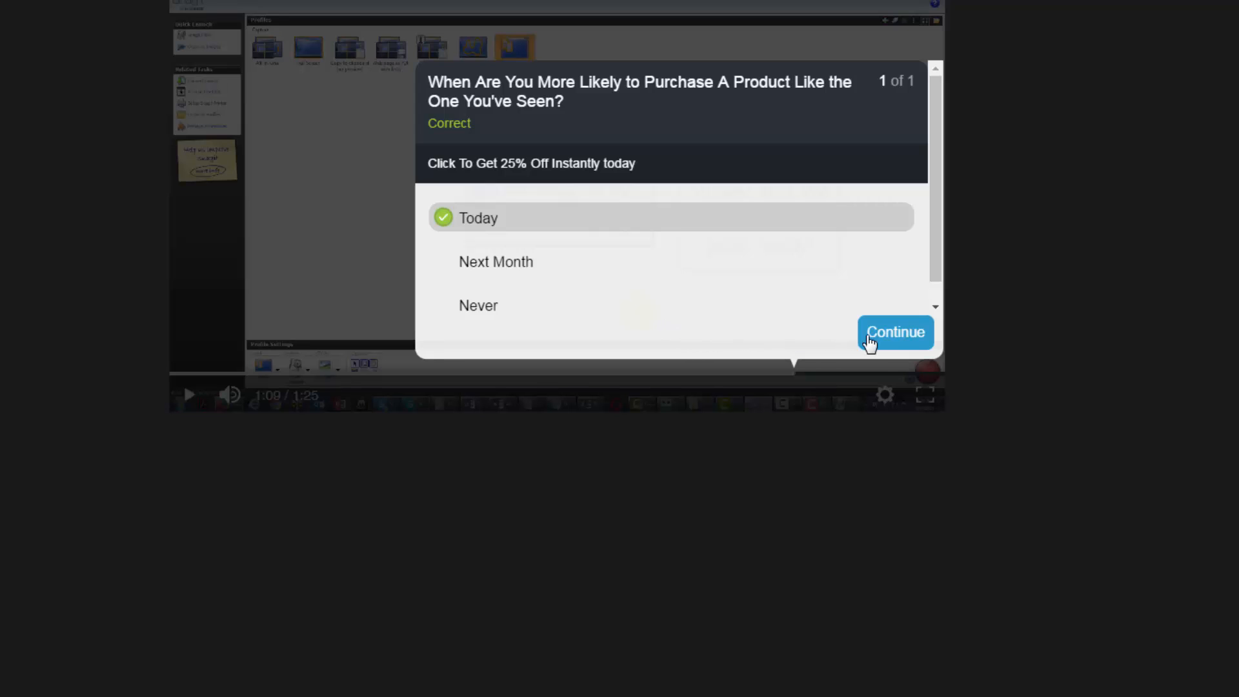
left_click(882, 339)
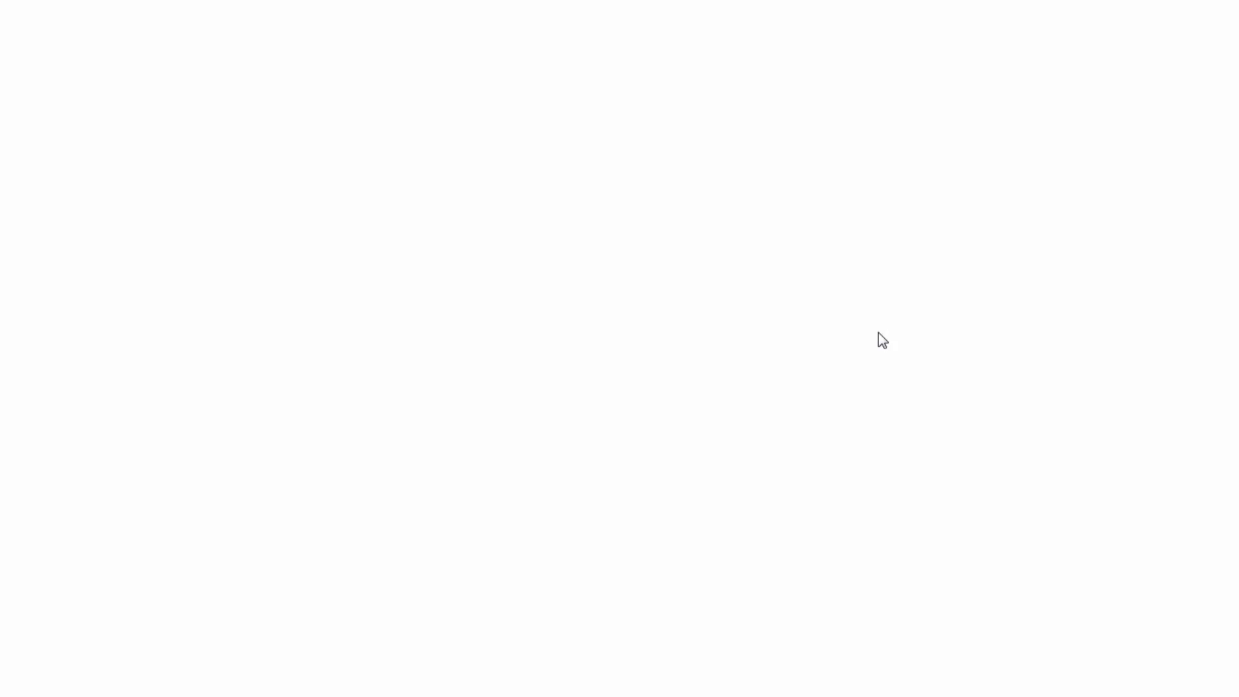